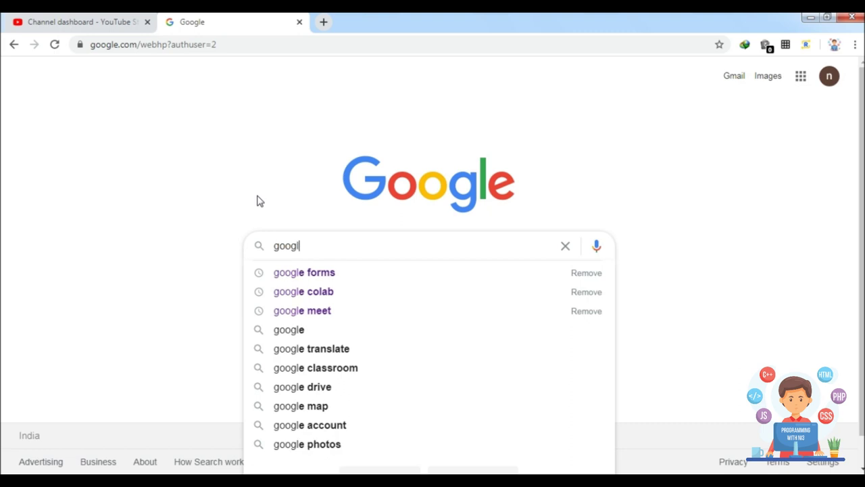
Search Google for 'google forms' and follow the first result into Google Forms.
text(rms)
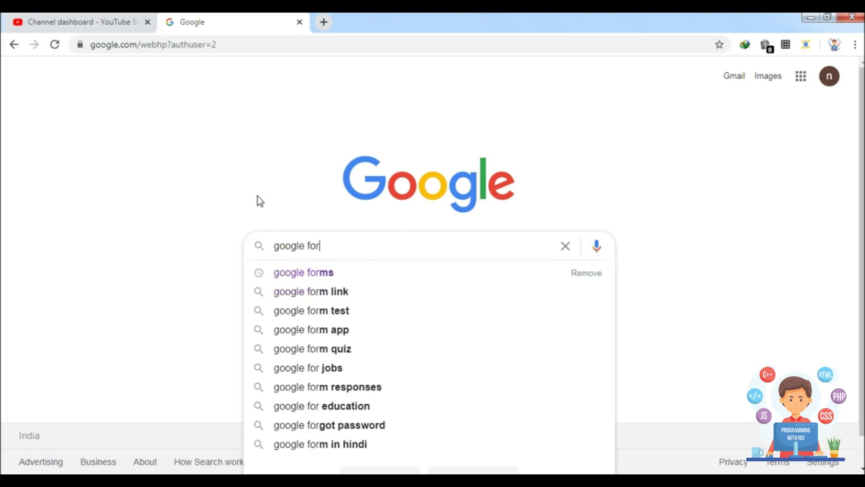
key(Return)
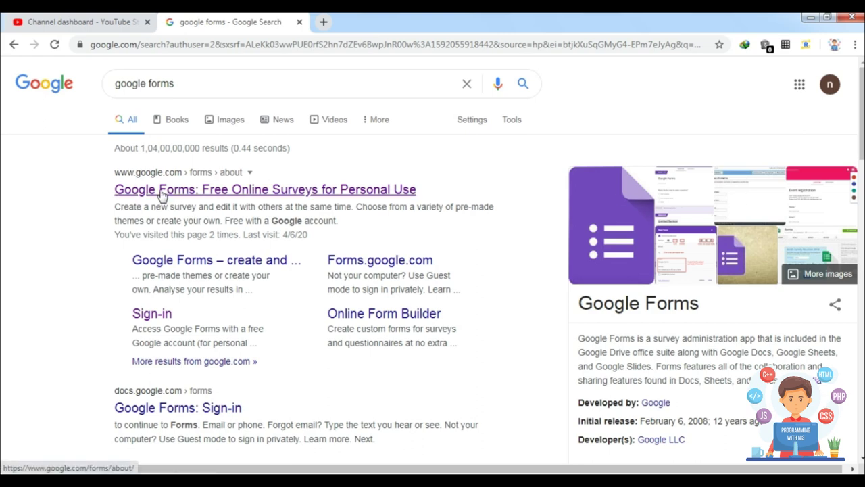
click(163, 195)
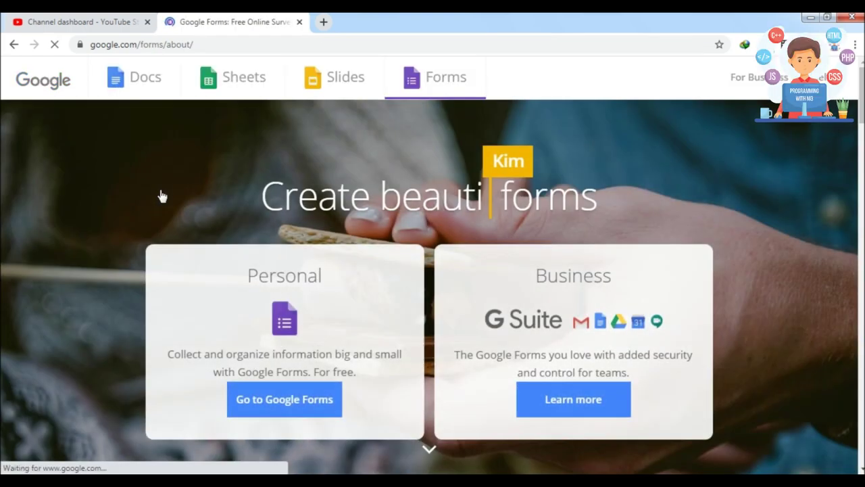
click(256, 401)
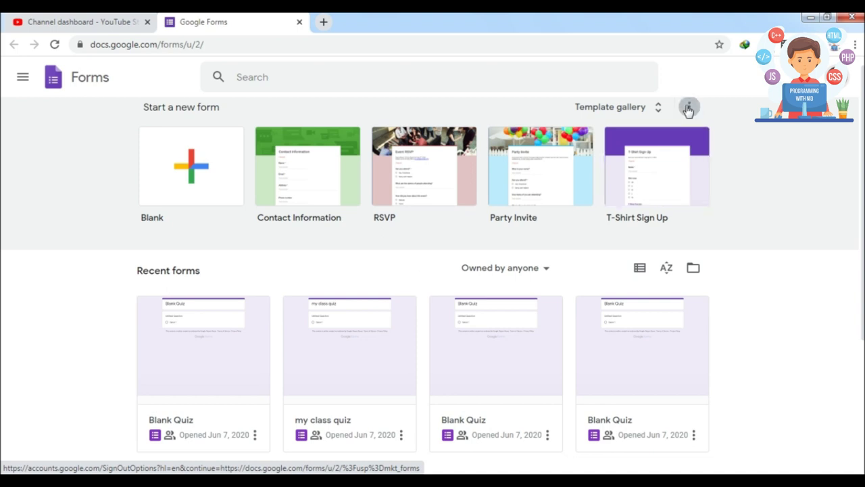
Create a new form from the Education section's Assessment template in the template gallery.
click(654, 110)
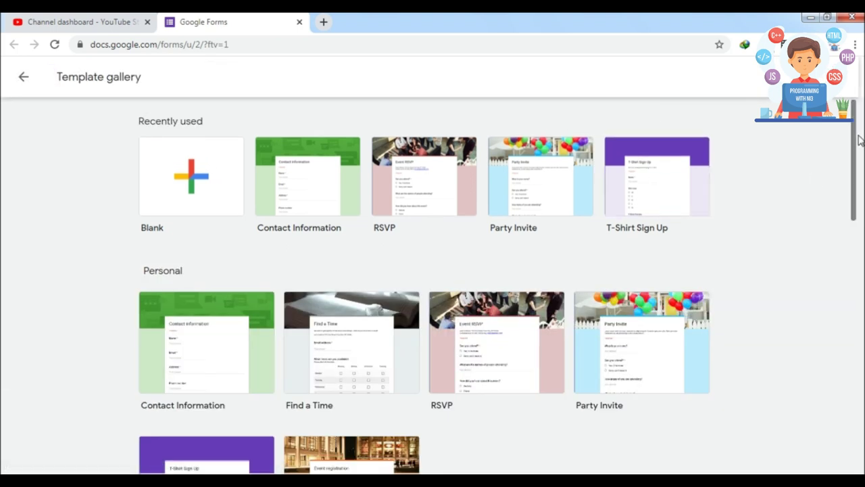
drag(856, 141, 844, 390)
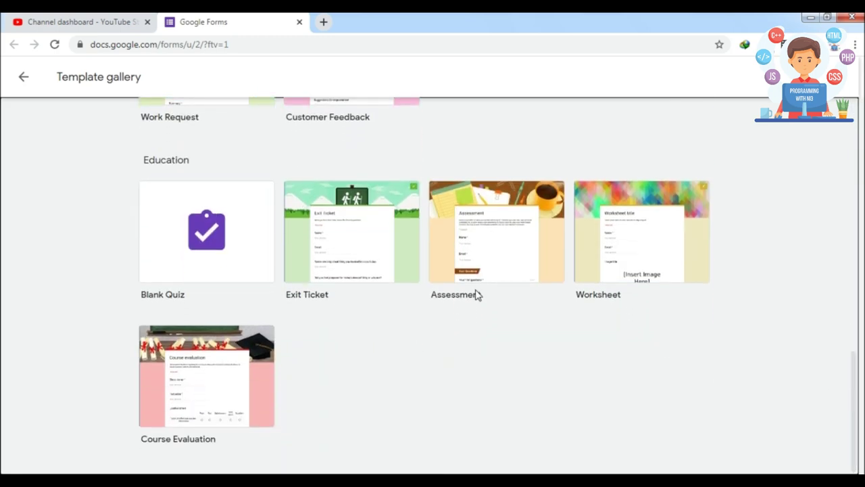
click(473, 234)
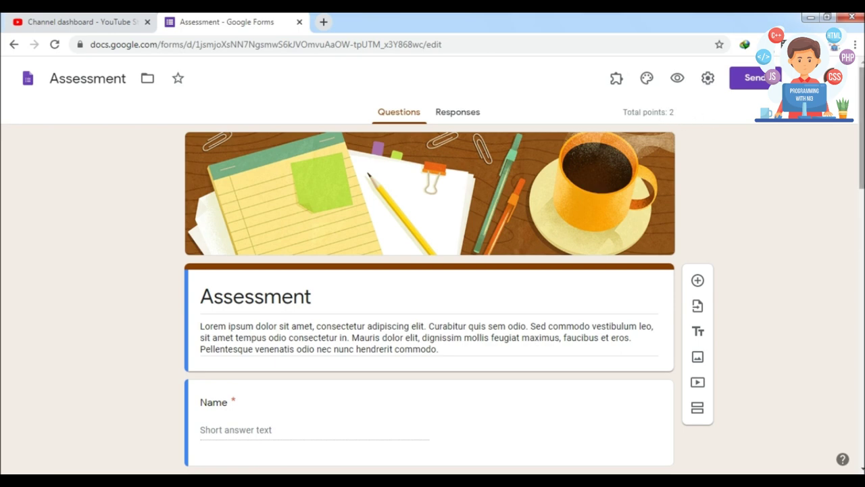
scroll(429, 298, down, 8)
Search the form add-ons for 'Form Timer' and open its details page.
scroll(429, 298, up, 8)
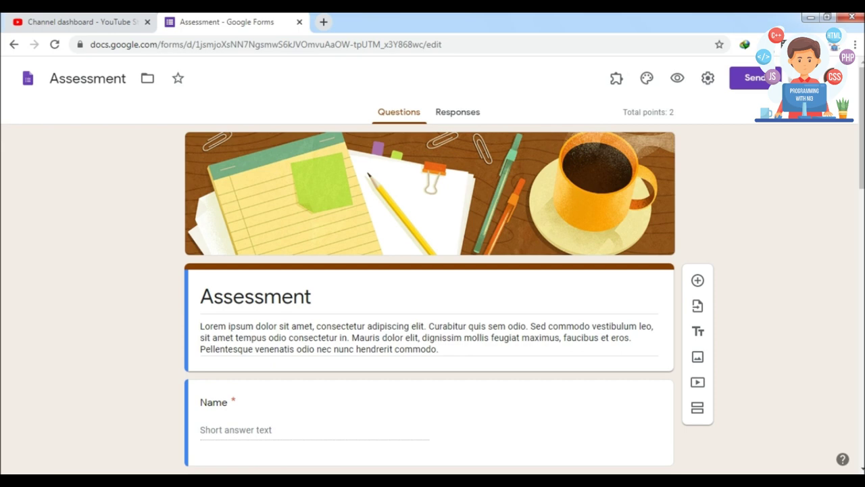
click(848, 78)
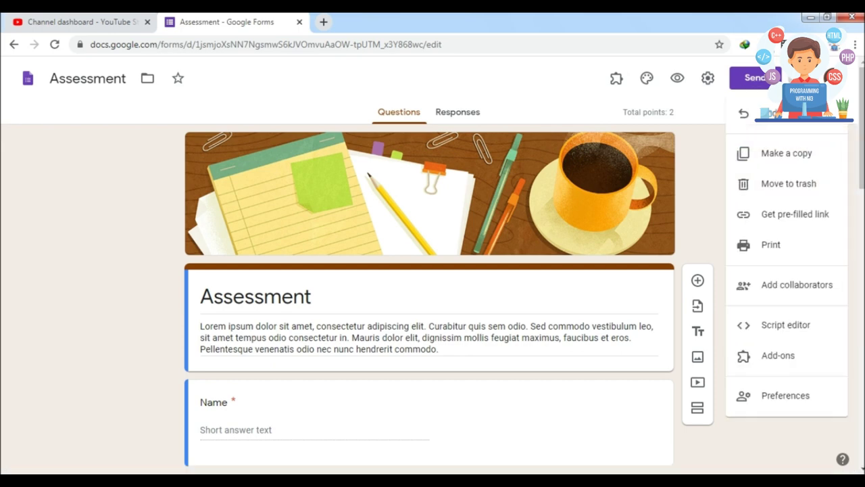
click(750, 356)
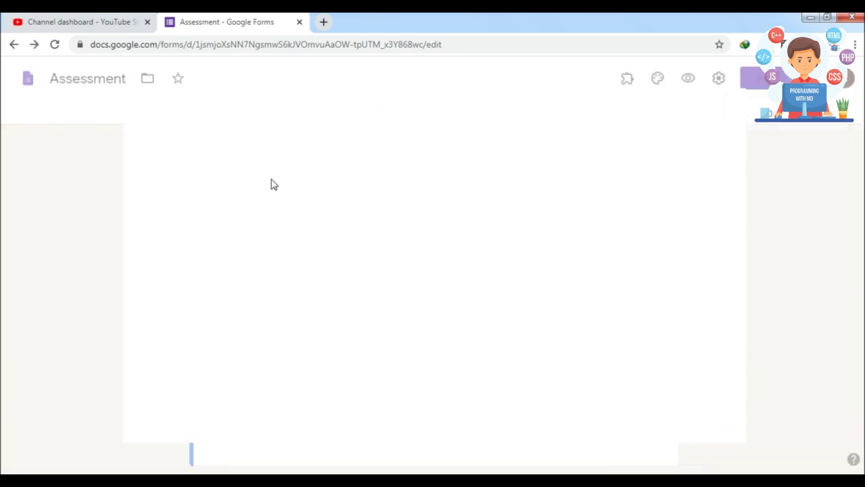
text(Form Timer)
key(Return)
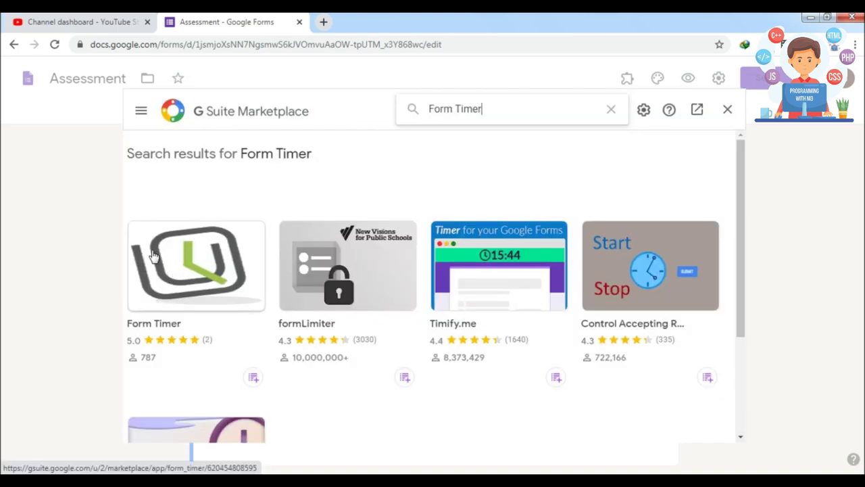
click(162, 283)
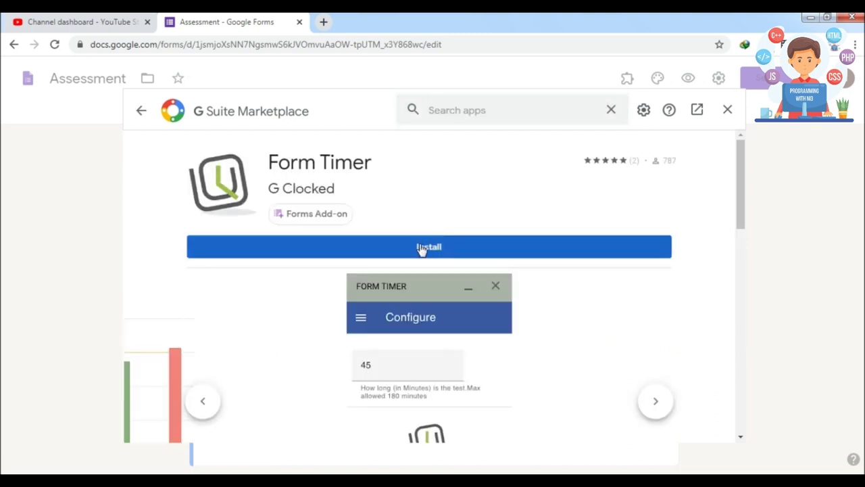
Install Form Timer, choosing the Google account and allowing its requested permissions.
click(423, 250)
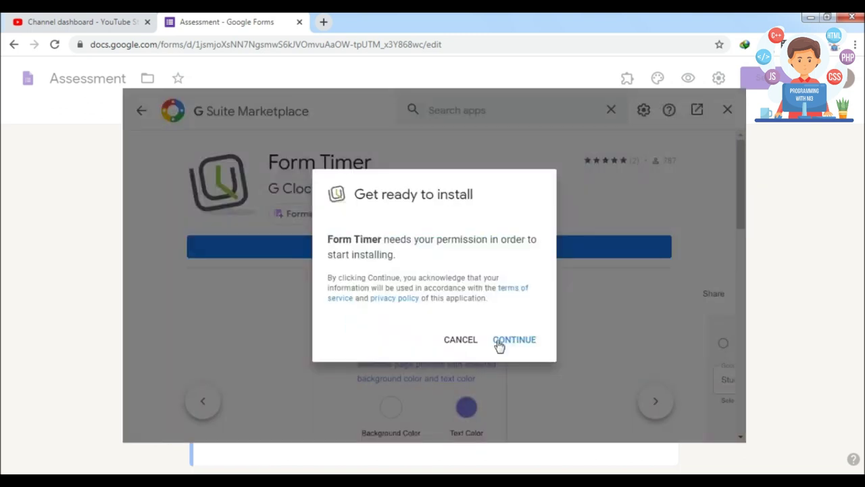
click(499, 344)
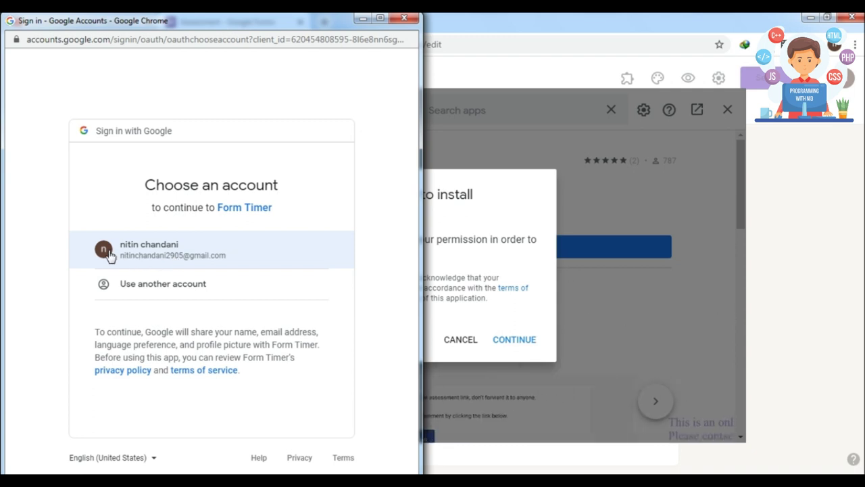
click(135, 255)
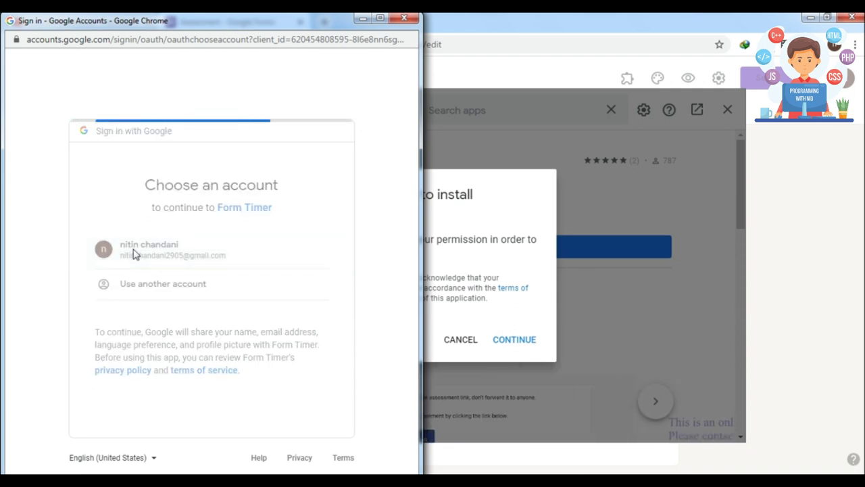
drag(410, 168, 398, 363)
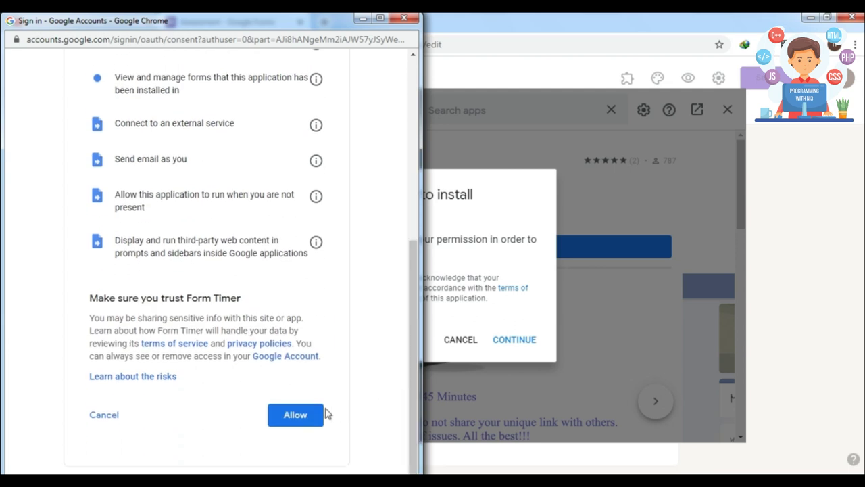
click(296, 419)
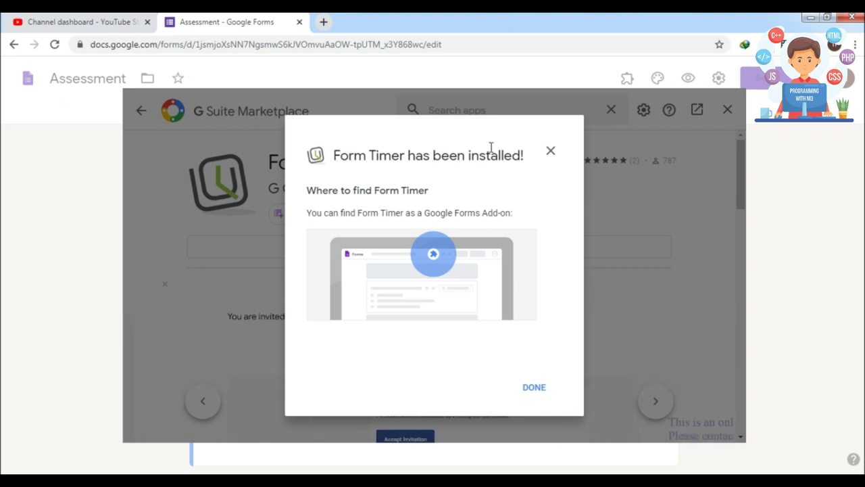
Close the add-on marketplace, reload the form page, and reopen Form Timer's configuration.
click(533, 389)
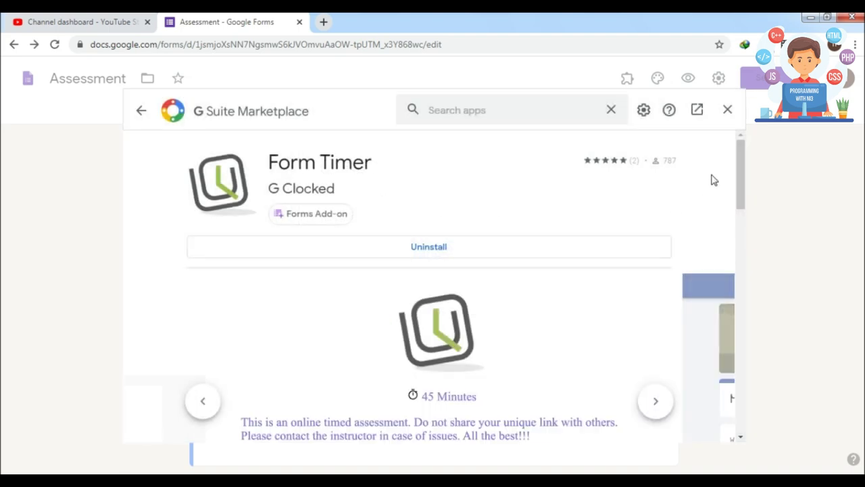
click(727, 109)
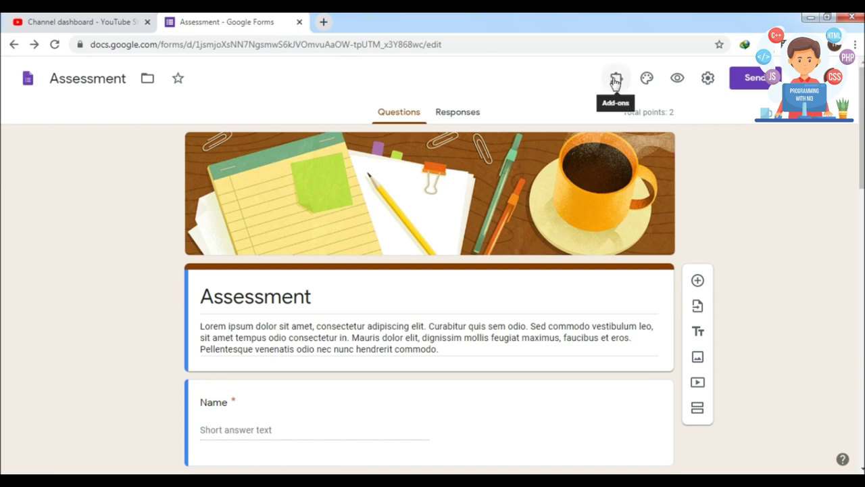
click(615, 81)
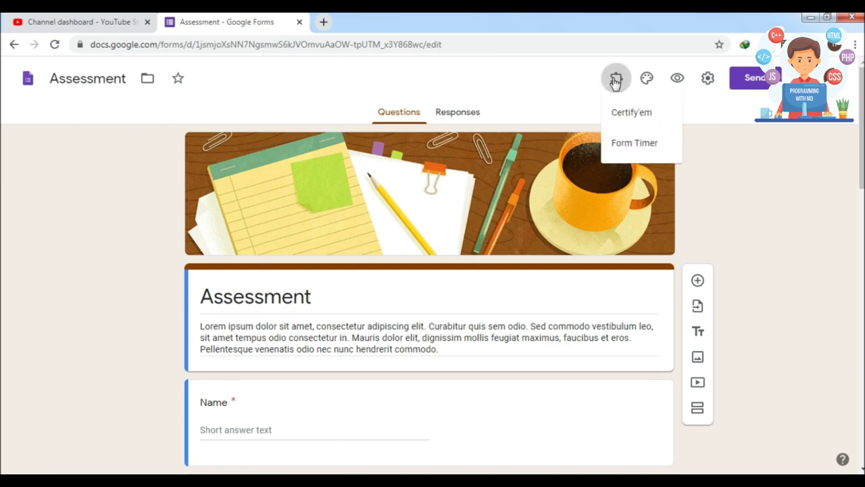
click(629, 144)
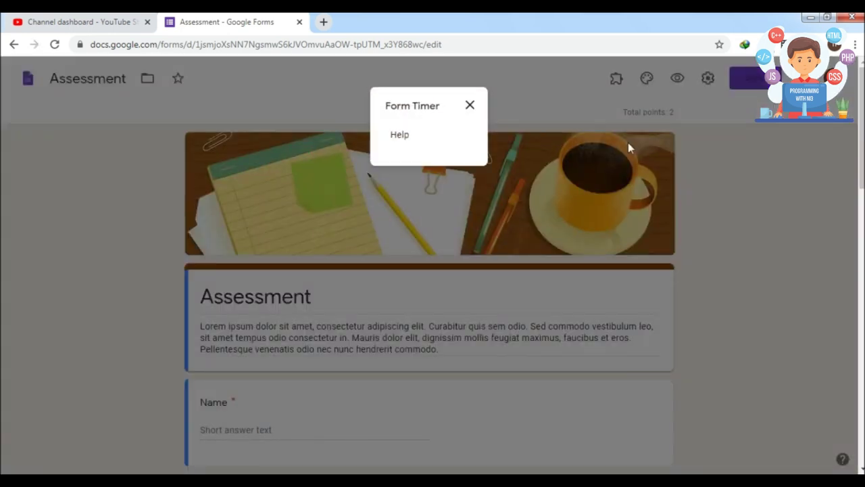
click(473, 118)
click(477, 42)
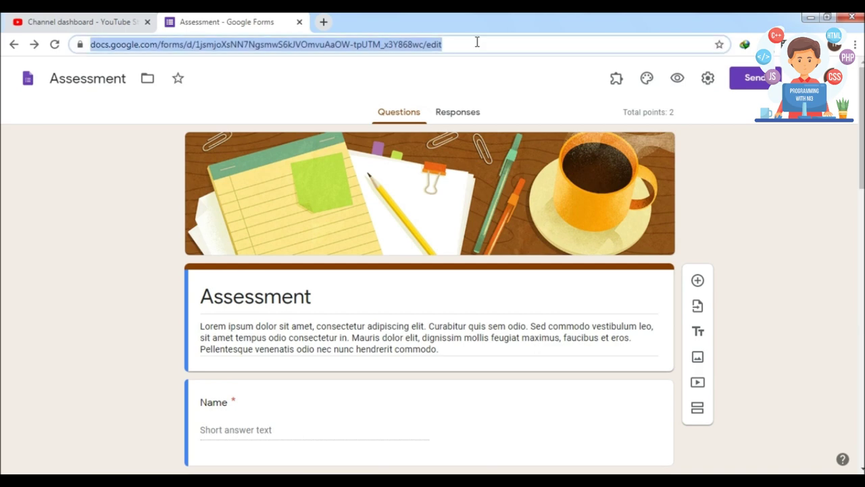
key(Return)
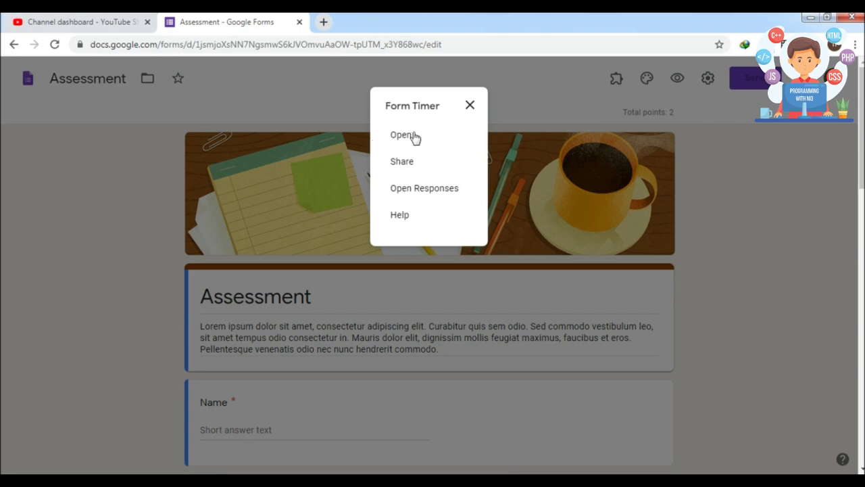
click(398, 137)
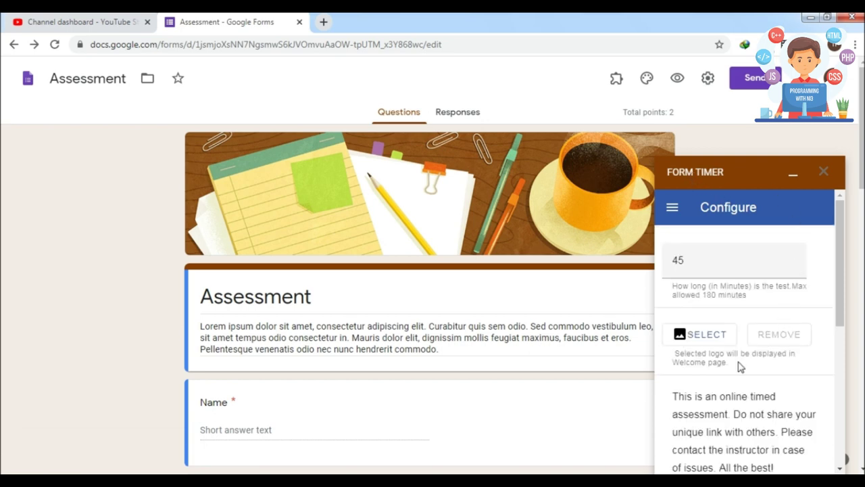
Scroll the Configure panel and highlight the help text about test length.
drag(842, 276, 840, 370)
scroll(837, 372, down, 2)
scroll(733, 260, up, 6)
drag(674, 286, 793, 290)
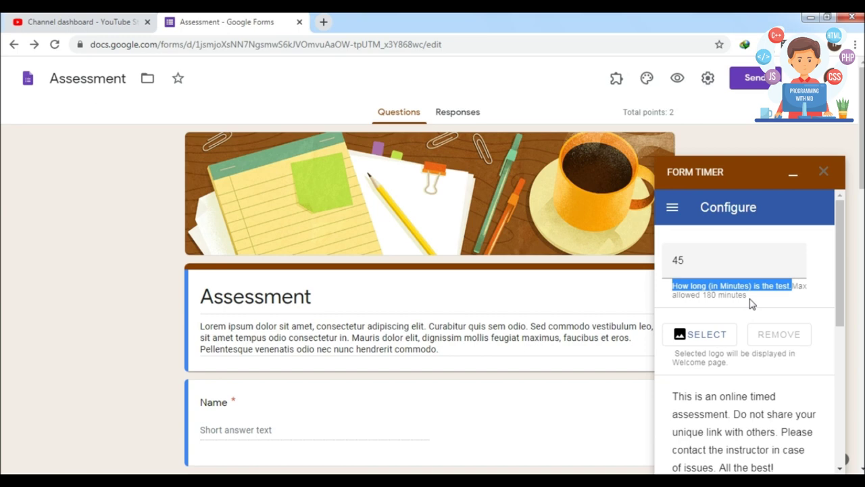
Replace the 45-minute test duration with 1 minute.
click(727, 270)
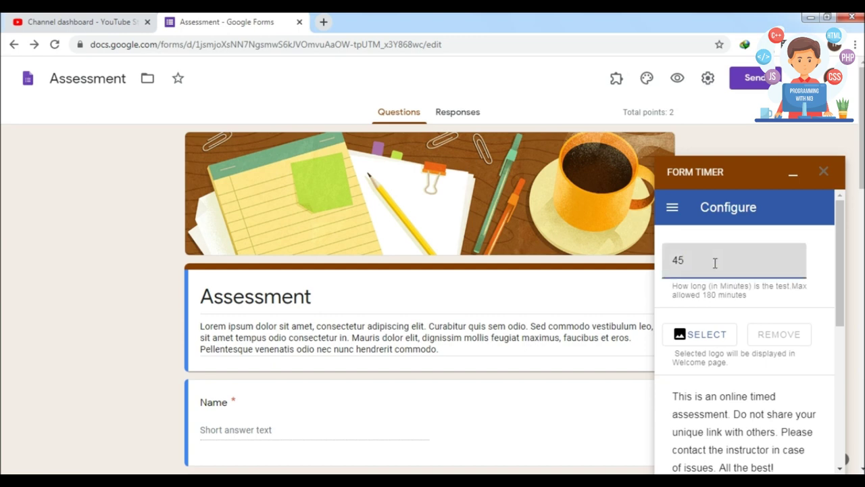
drag(714, 262, 632, 269)
text(20)
key(BackSpace)
key(BackSpace)
text(10)
key(BackSpace)
key(BackSpace)
text(5)
key(BackSpace)
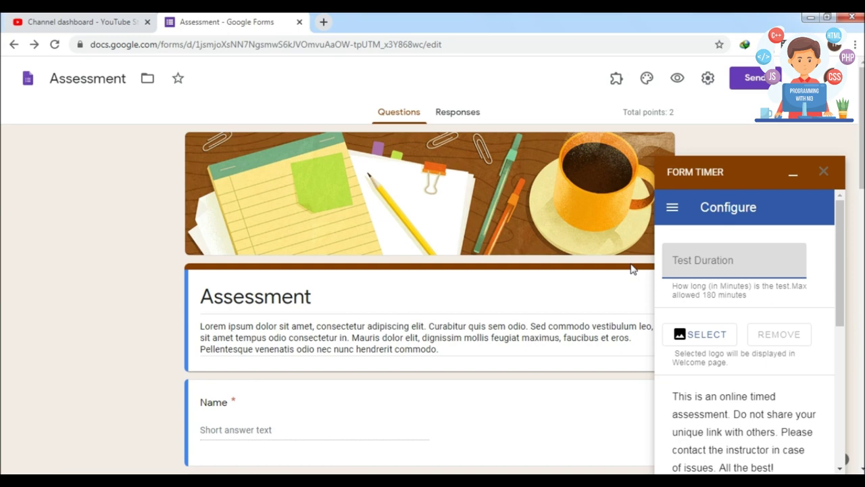
text(1)
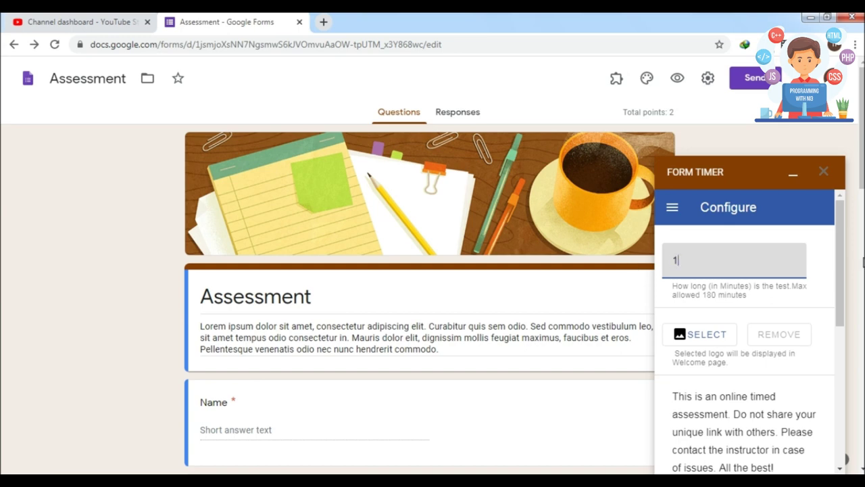
scroll(837, 248, down, 1)
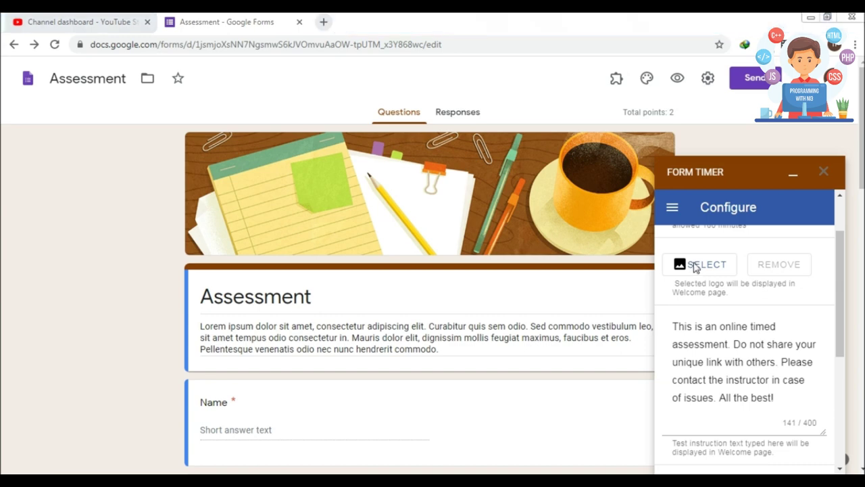
Pick logo 500.png from Downloads as the welcome-page logo.
click(697, 266)
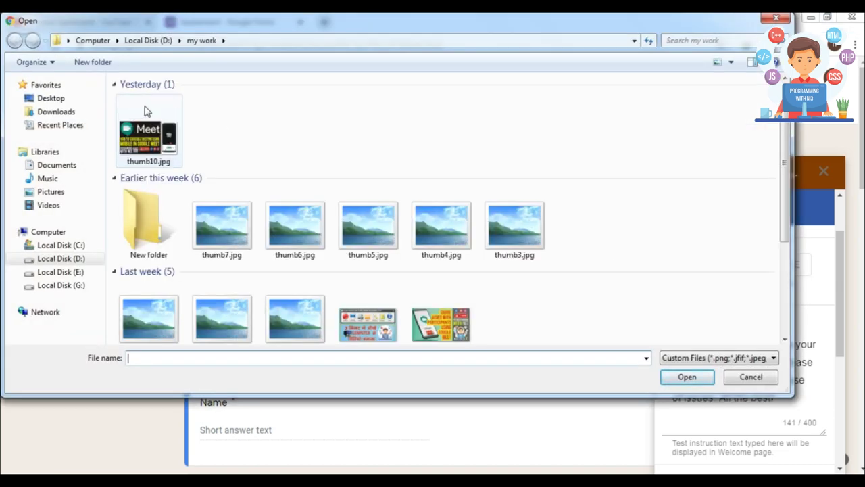
click(50, 114)
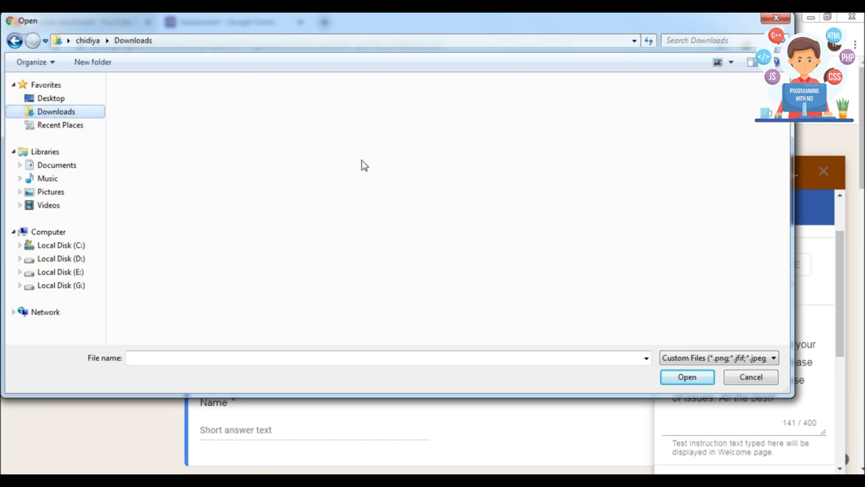
click(223, 206)
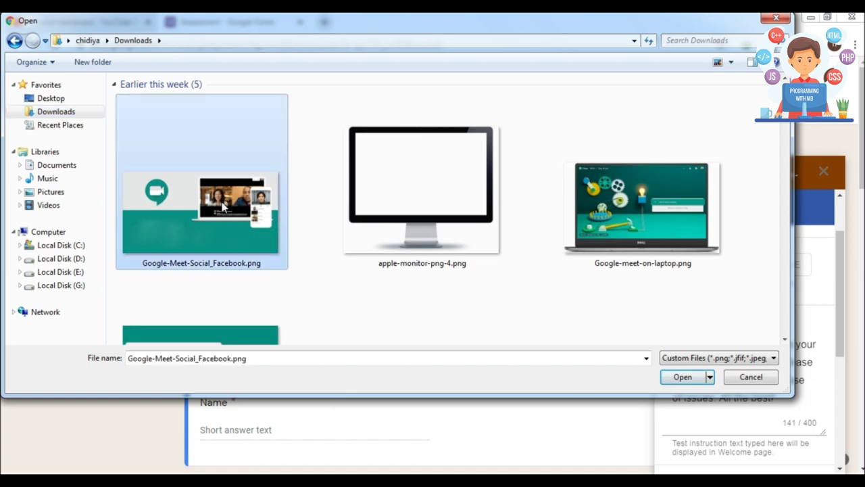
click(453, 161)
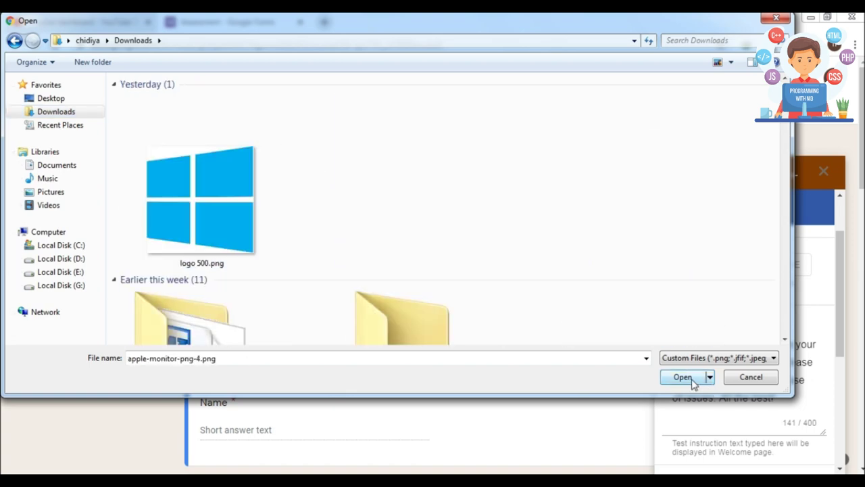
click(156, 201)
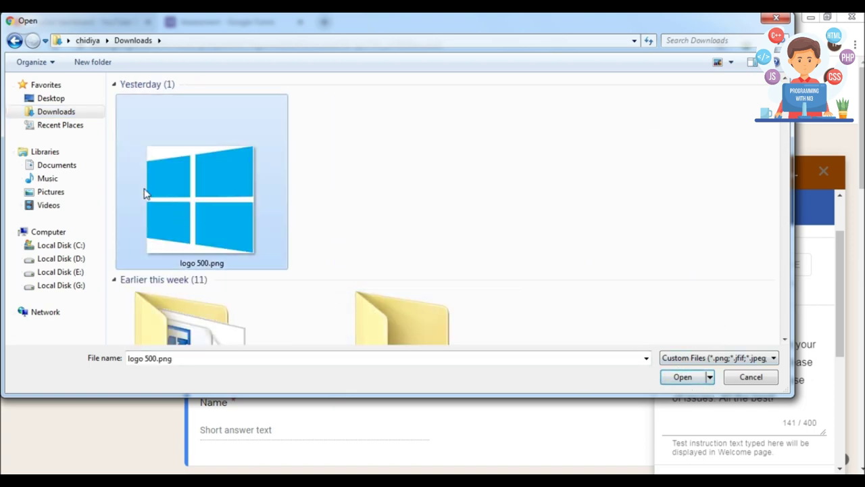
click(682, 376)
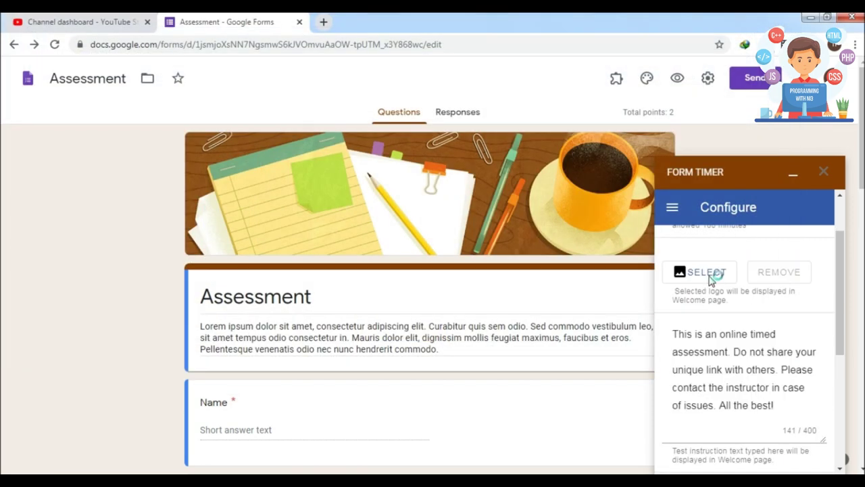
Load the large Windows logo image as the welcome logo instead.
click(710, 277)
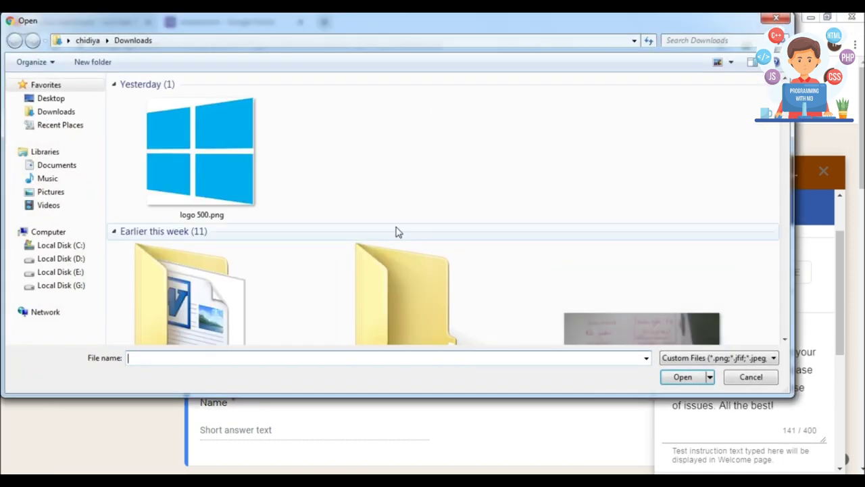
scroll(641, 190, down, 3)
click(504, 100)
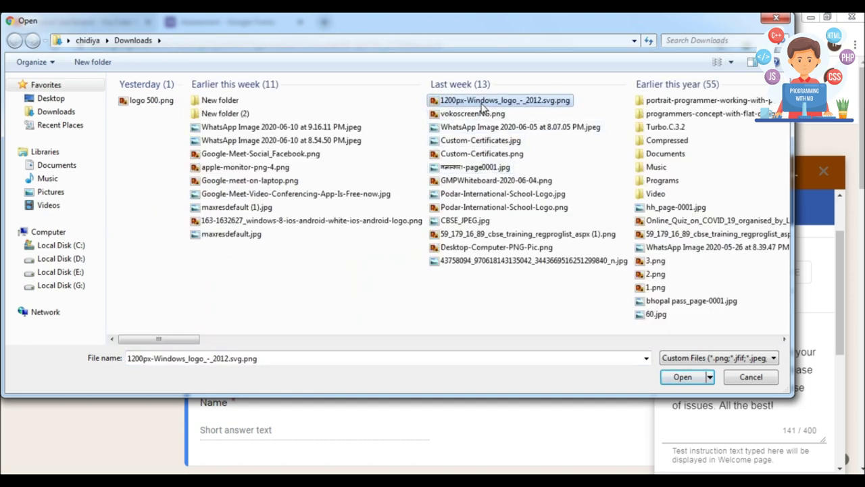
click(680, 377)
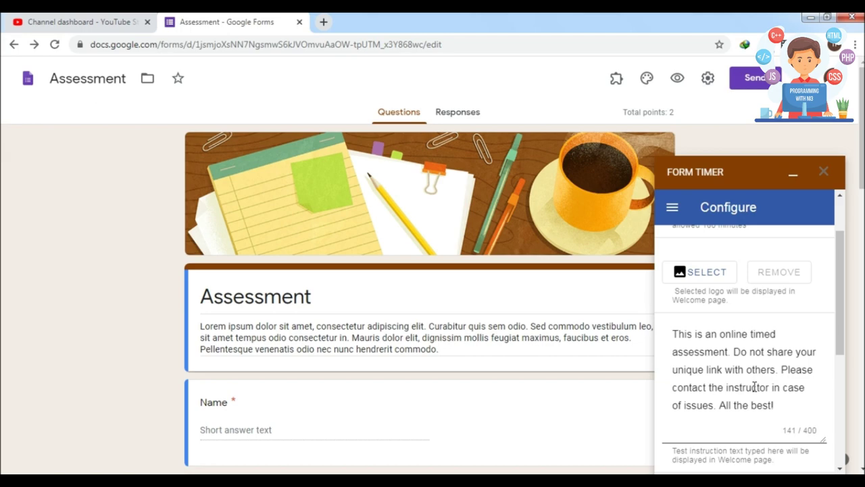
Load logo 500.png again as the logo and scroll down to the color settings.
click(695, 279)
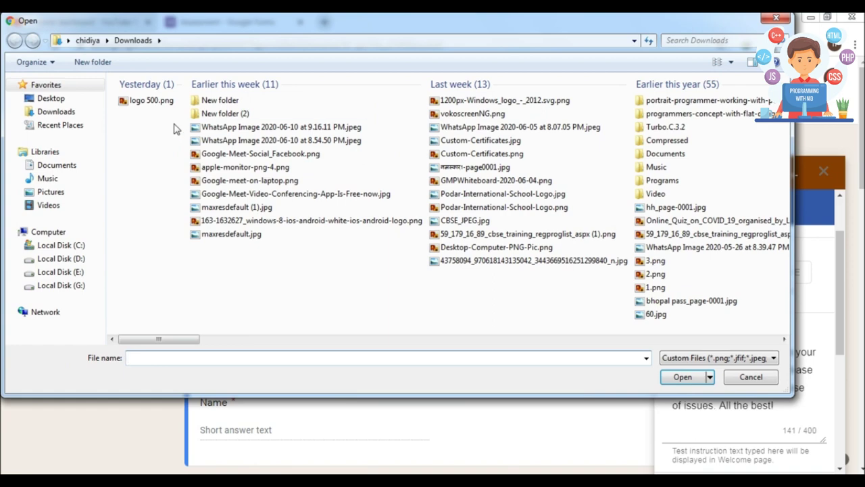
click(159, 101)
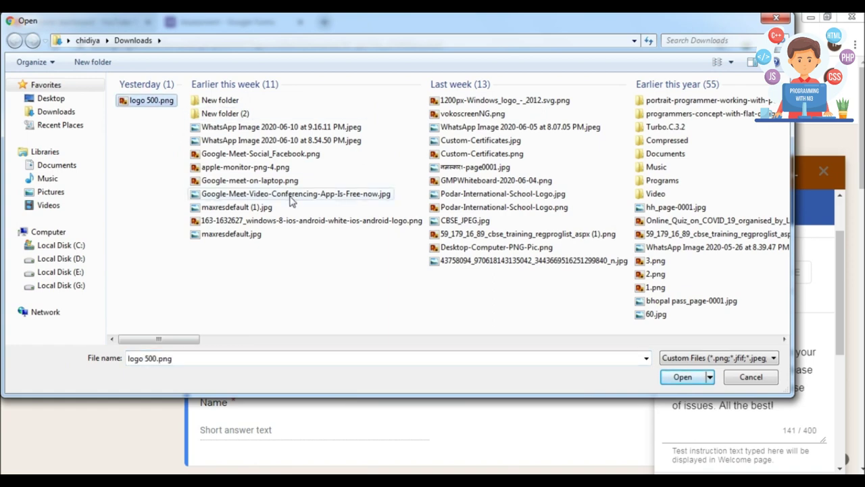
click(708, 378)
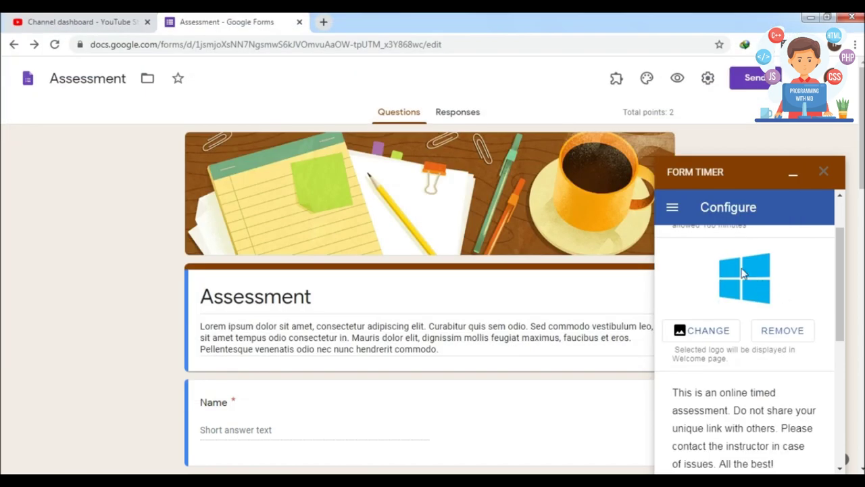
drag(842, 281, 842, 248)
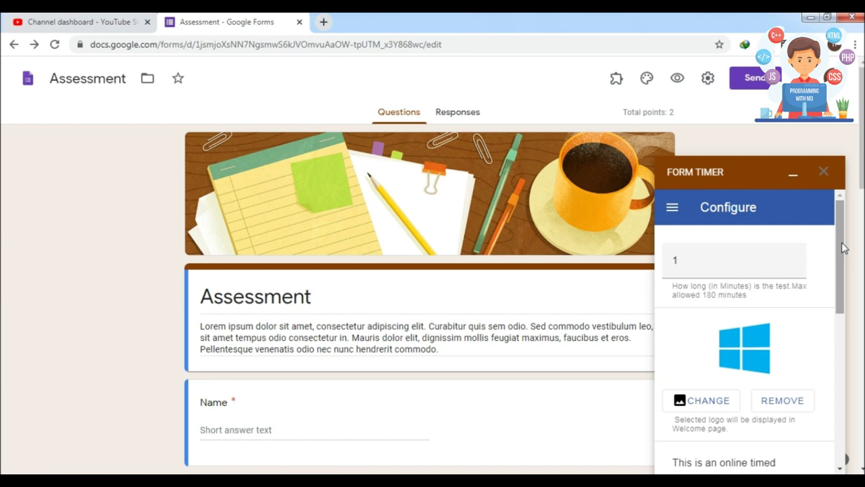
drag(843, 248, 842, 329)
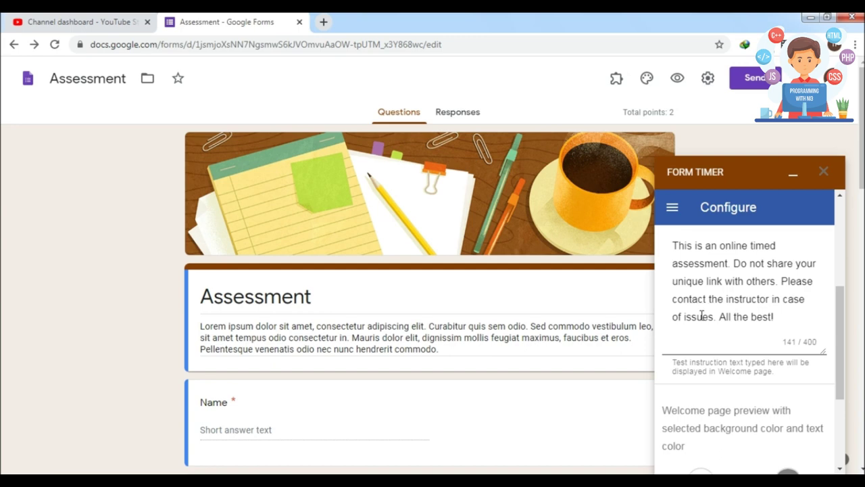
drag(841, 312, 845, 306)
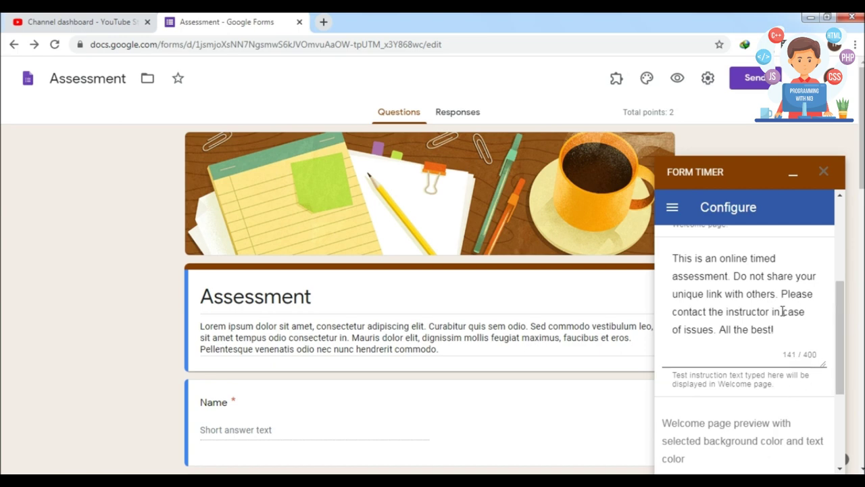
drag(837, 316, 827, 360)
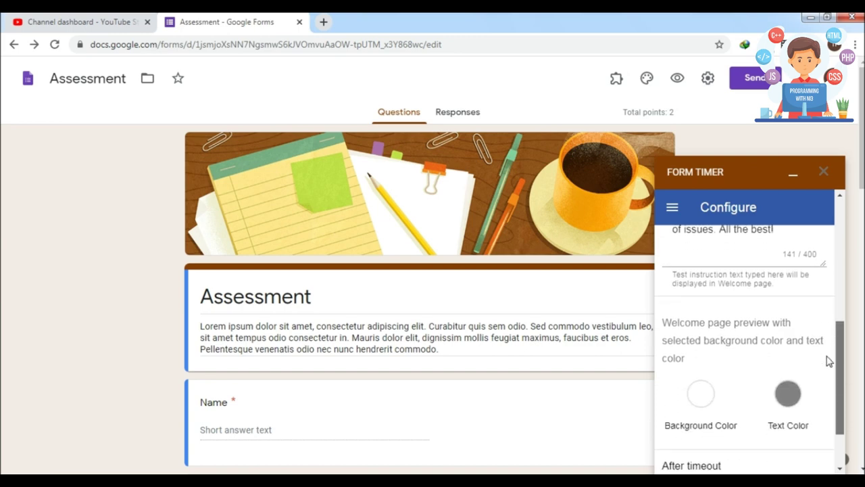
drag(829, 361, 830, 367)
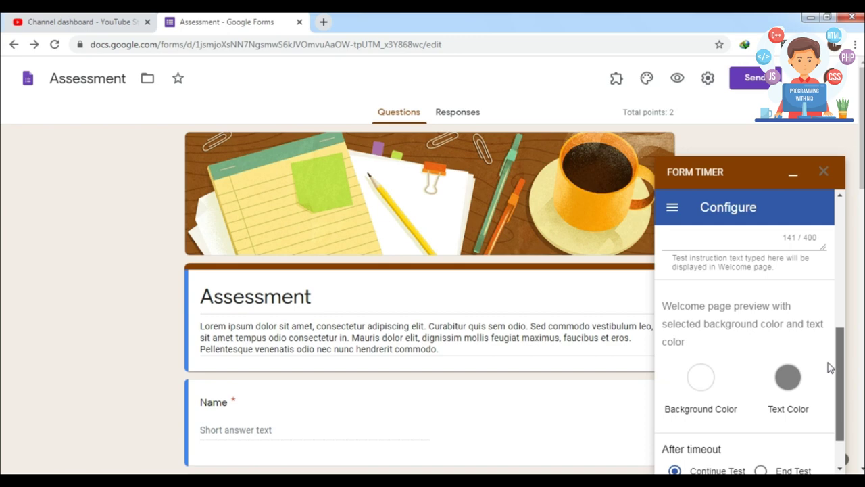
scroll(831, 365, up, 1)
scroll(835, 368, down, 1)
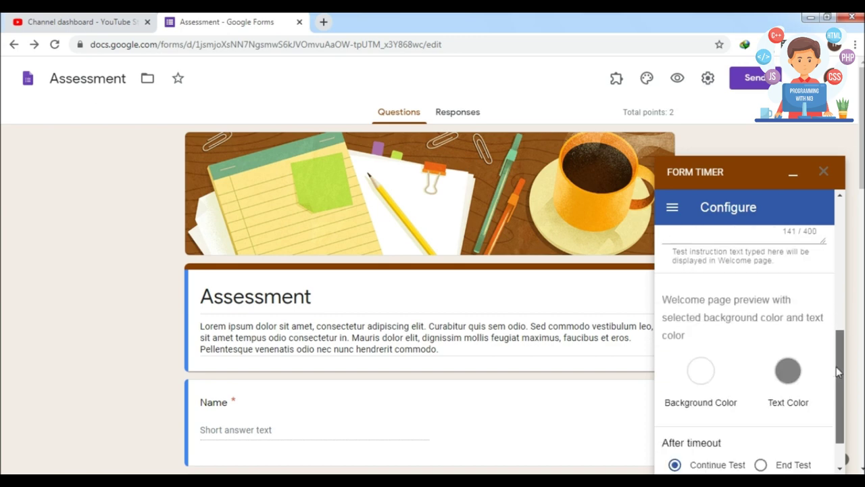
scroll(836, 366, down, 1)
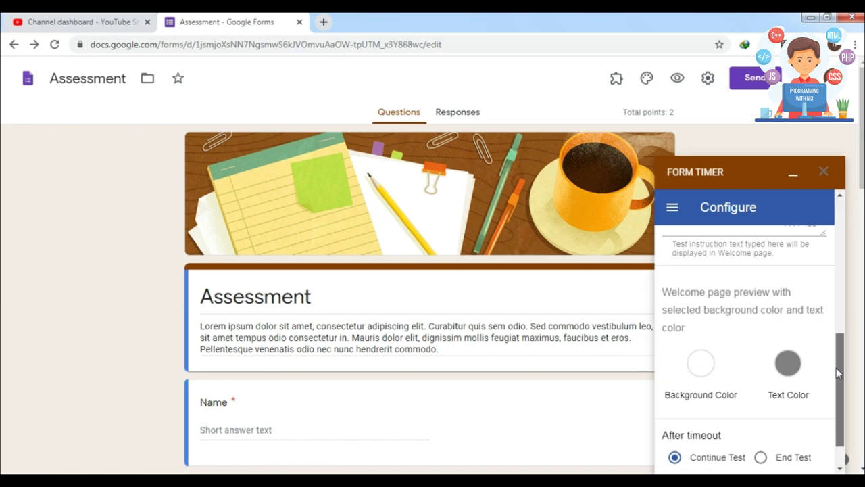
drag(836, 368, 841, 298)
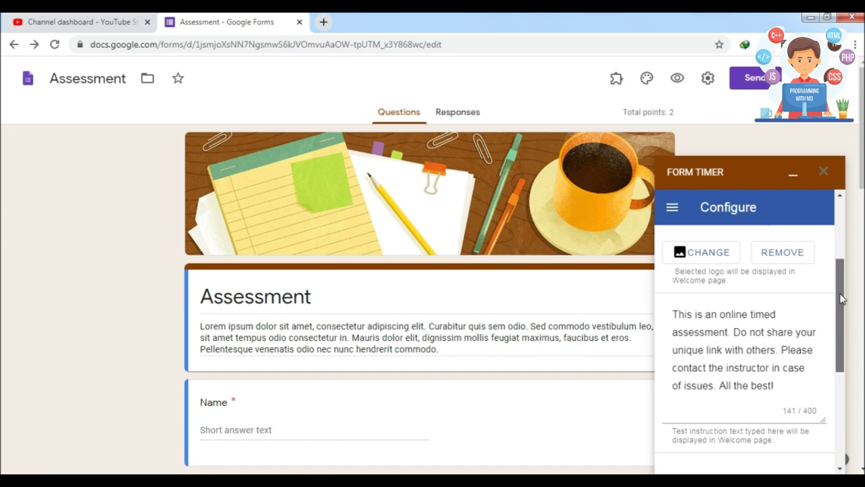
drag(841, 298, 841, 350)
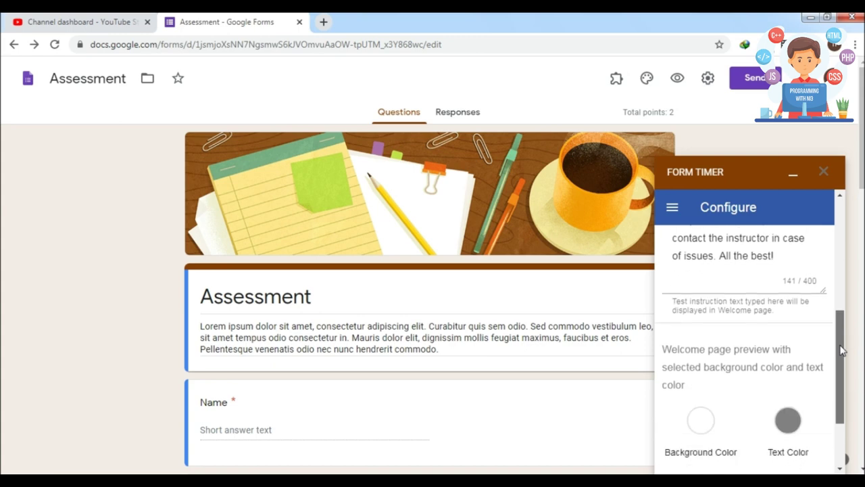
drag(841, 350, 841, 391)
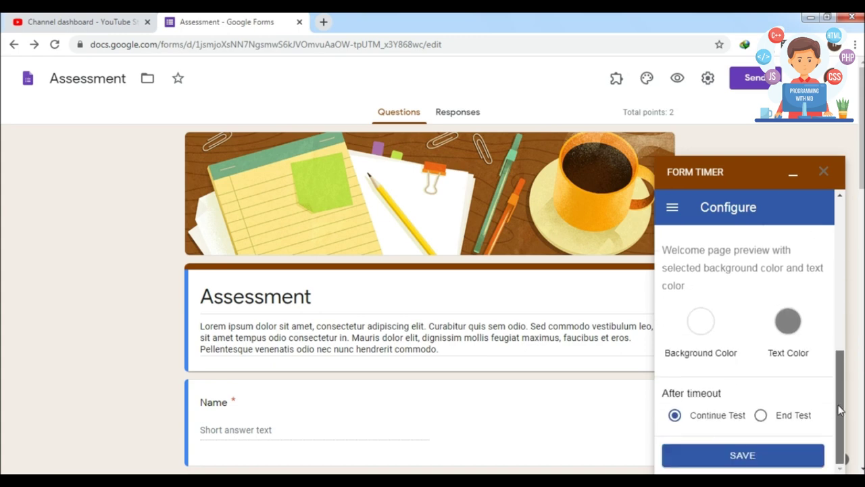
Try black and then pure red as the welcome text colour.
click(699, 326)
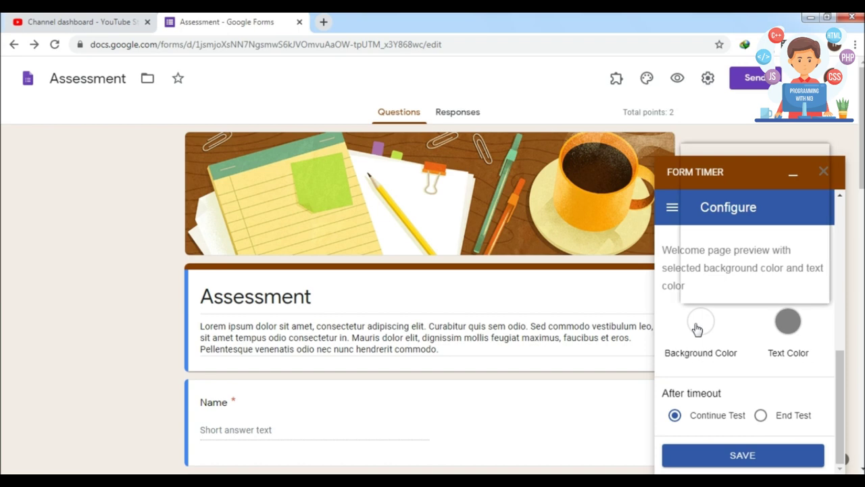
click(701, 325)
click(701, 325)
click(755, 332)
click(801, 327)
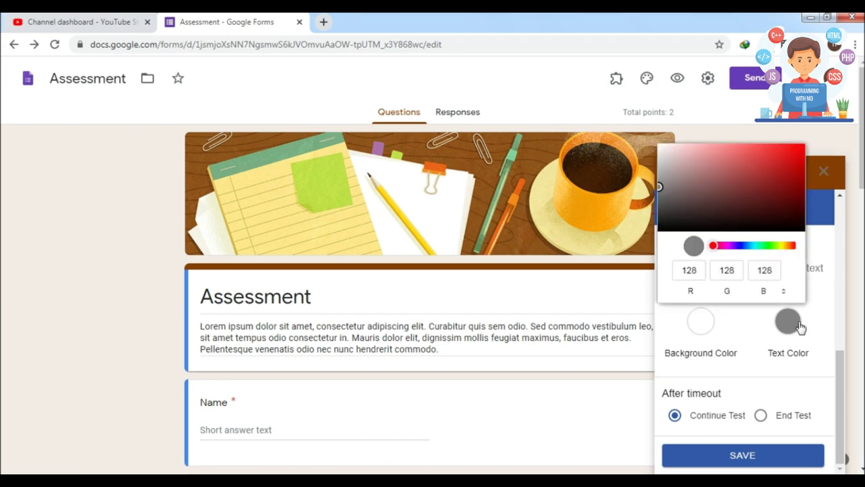
drag(675, 223, 641, 271)
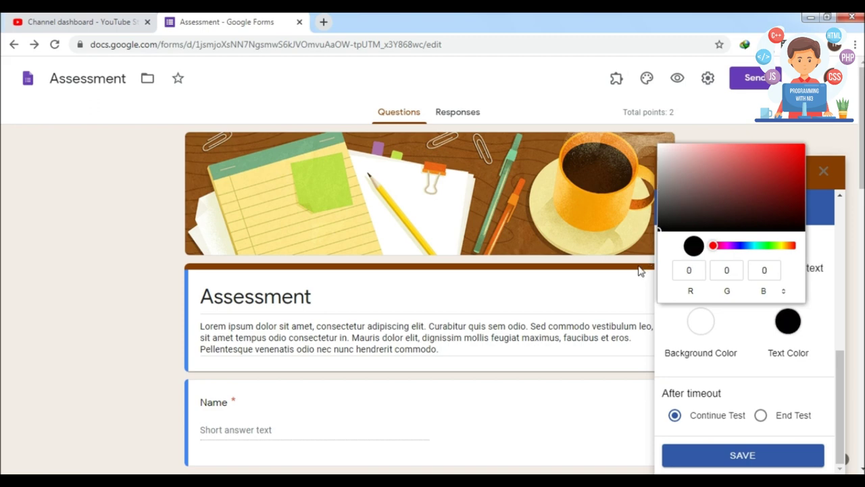
click(749, 323)
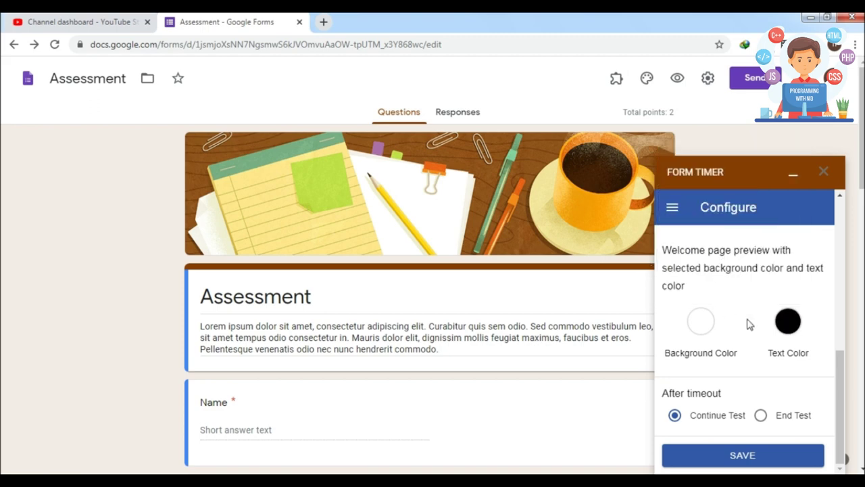
click(789, 326)
click(738, 229)
drag(739, 229, 804, 145)
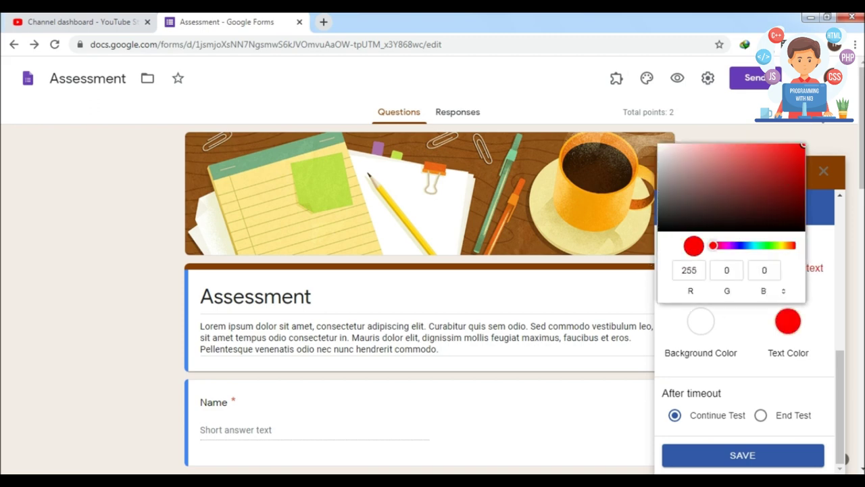
click(768, 330)
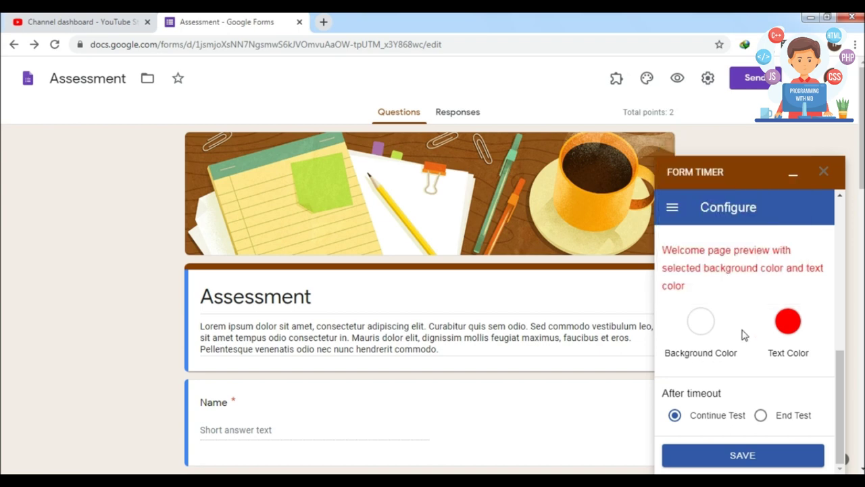
Change the welcome text colour from dark red to green (2,126,39).
click(788, 323)
drag(795, 170, 802, 188)
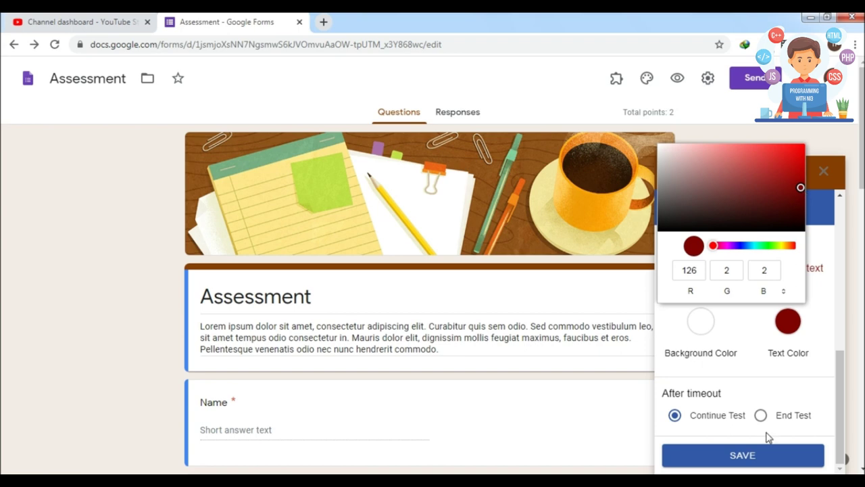
click(745, 332)
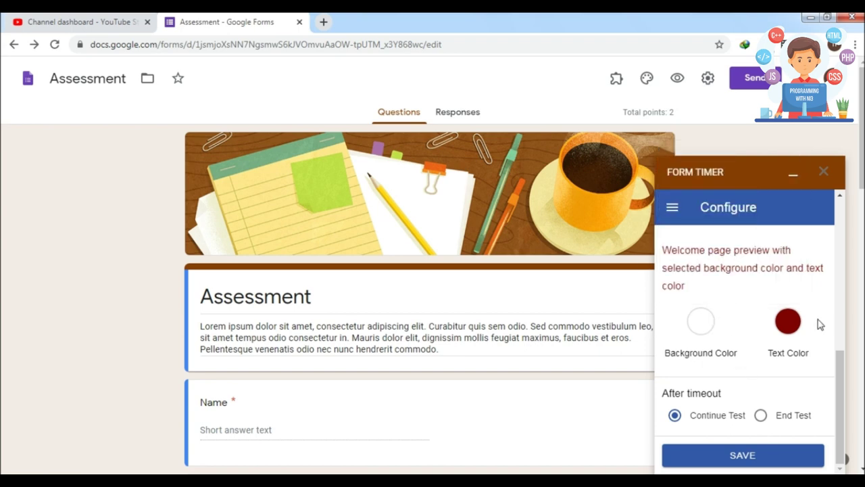
click(790, 321)
click(764, 246)
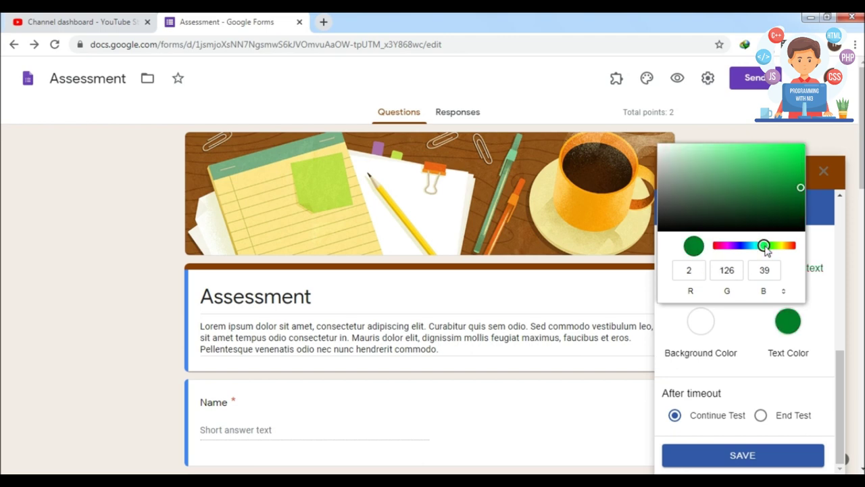
click(752, 321)
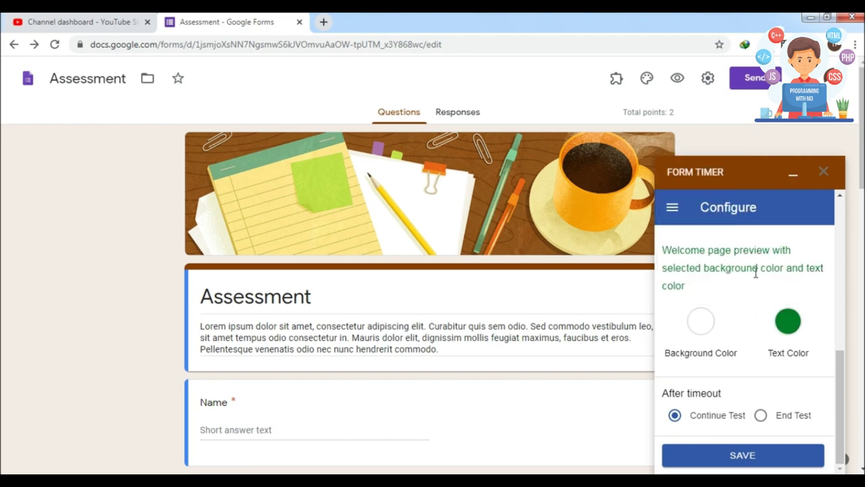
Set the welcome page background to red, then change it to white.
click(698, 324)
click(736, 246)
click(738, 323)
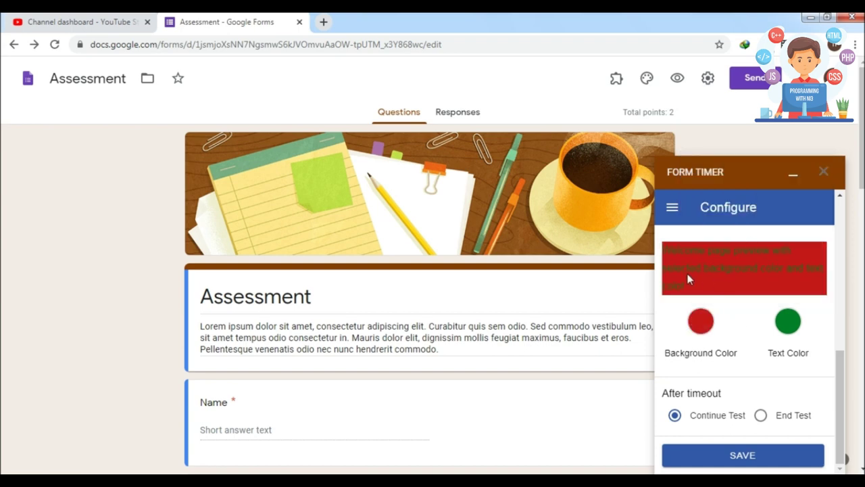
click(701, 321)
click(708, 168)
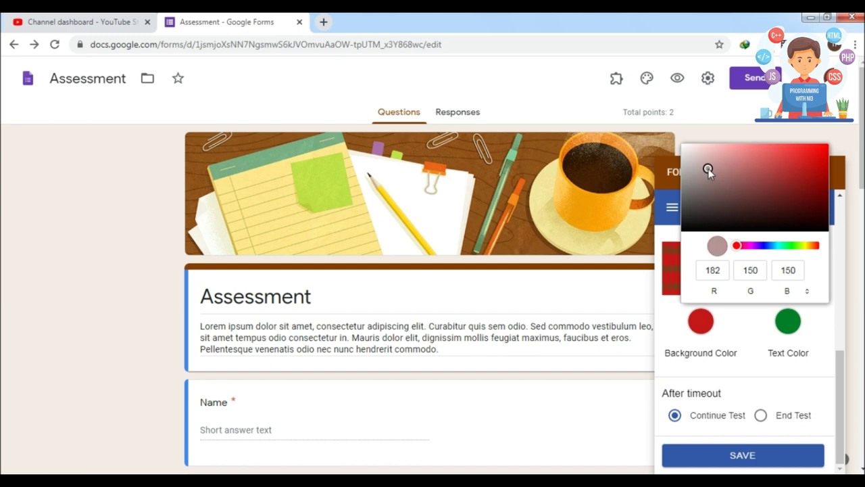
drag(708, 168, 645, 127)
click(744, 325)
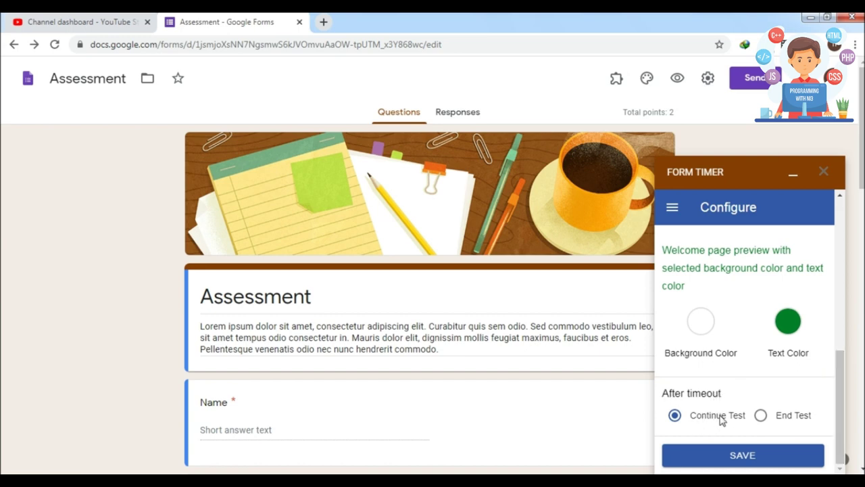
Choose End Test after timeout, save, and review the added FORM_TIMER_UNIQUE_IDENTIFIER question.
click(761, 415)
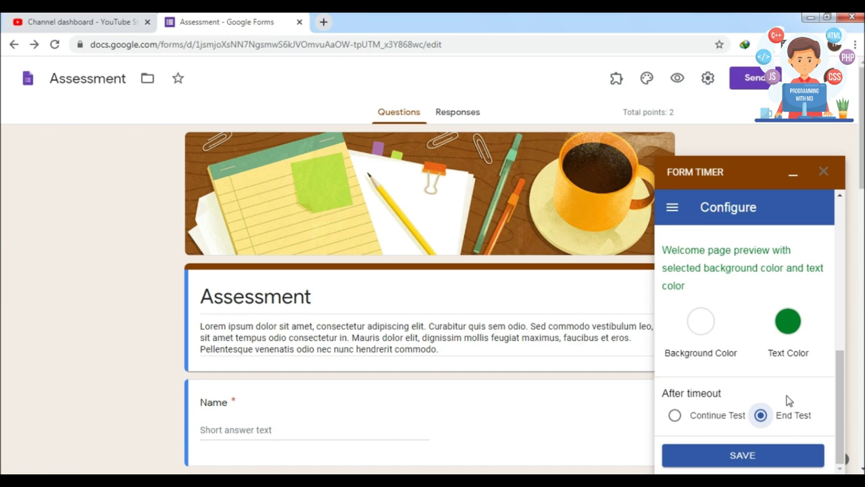
click(711, 460)
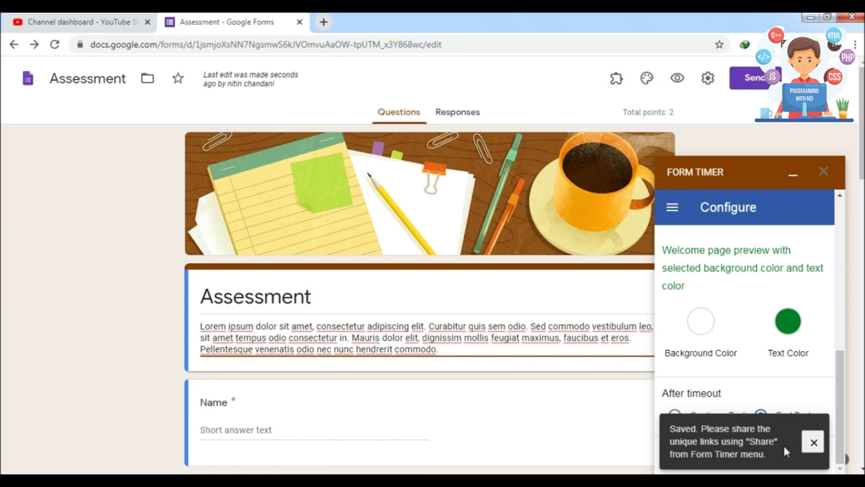
click(812, 442)
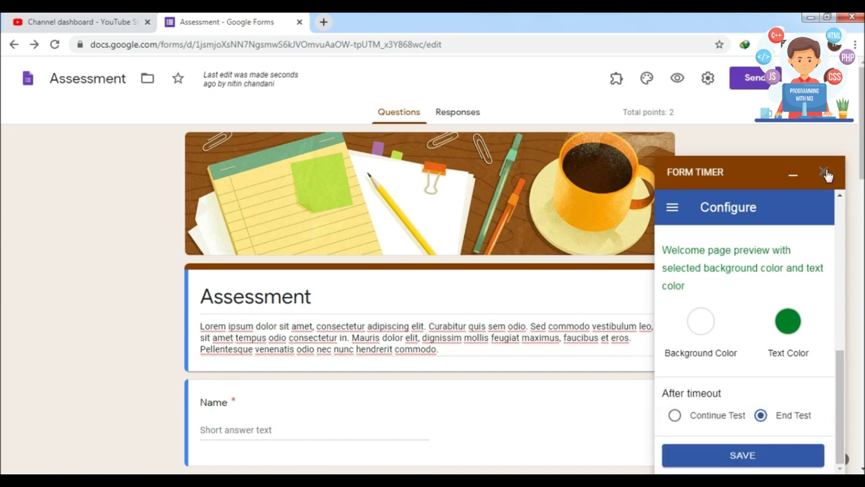
click(823, 172)
scroll(828, 177, down, 3)
scroll(317, 371, down, 15)
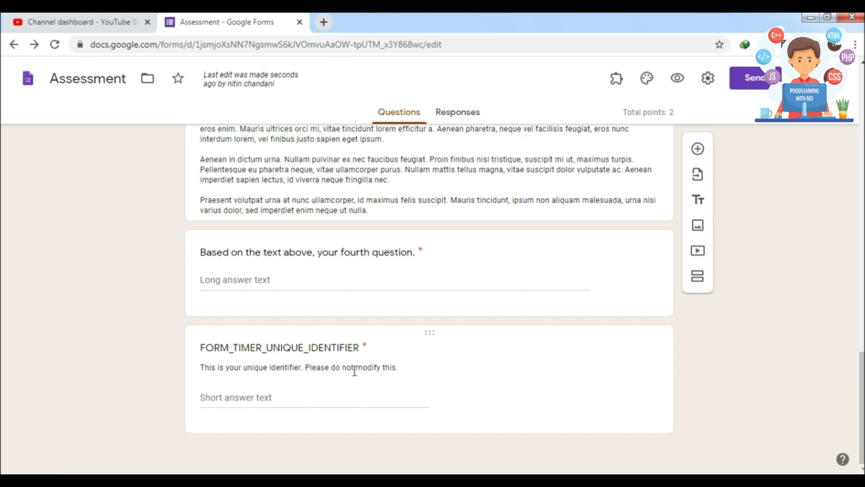
scroll(432, 297, up, 20)
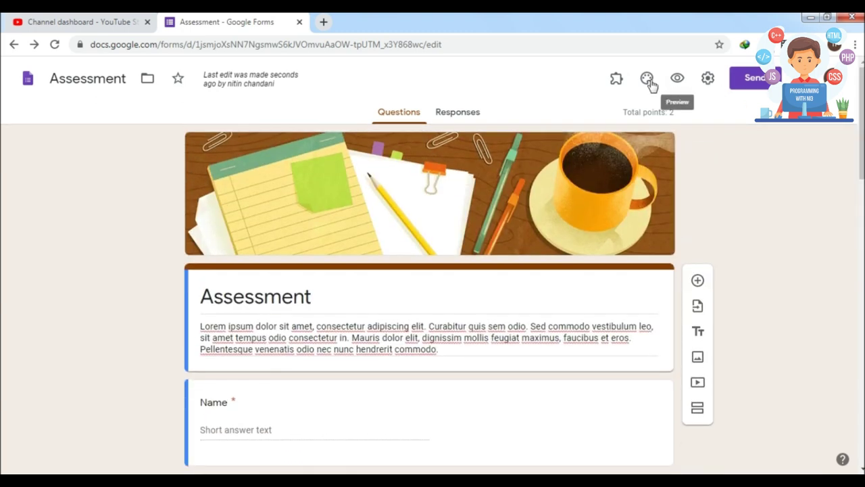
click(616, 79)
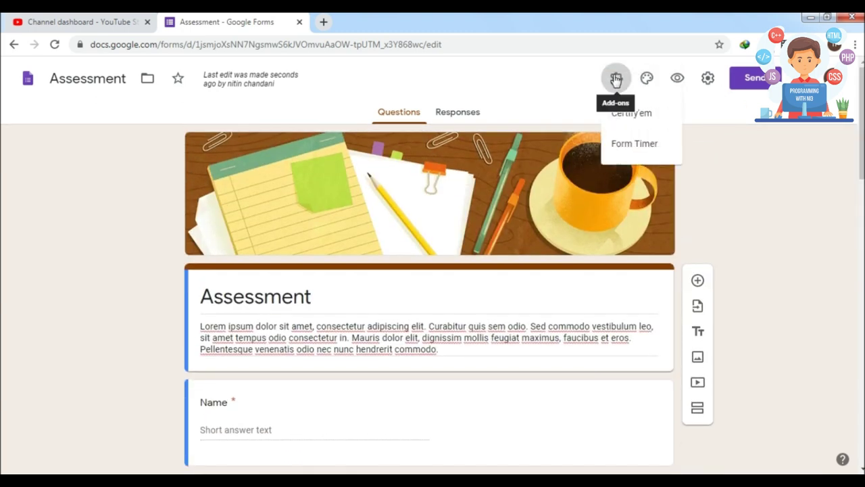
Open Form Timer's Share dialog and choose sharing with People by e-mail.
click(621, 145)
click(399, 163)
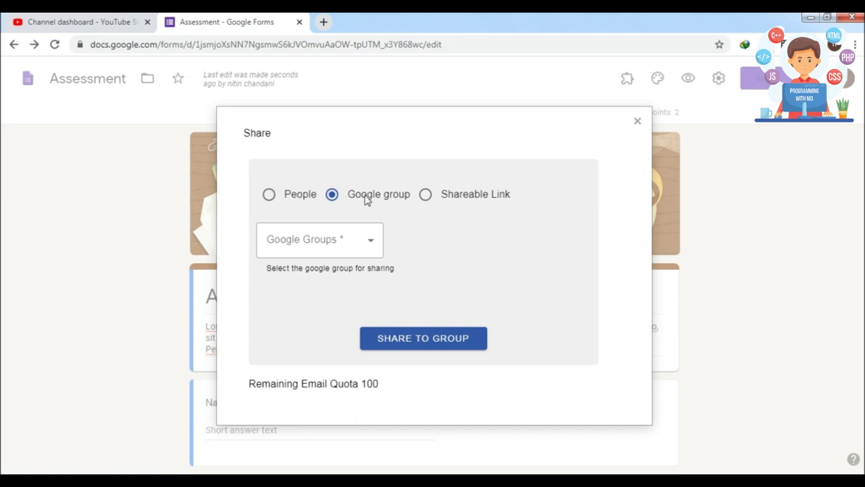
click(426, 196)
click(341, 197)
click(279, 196)
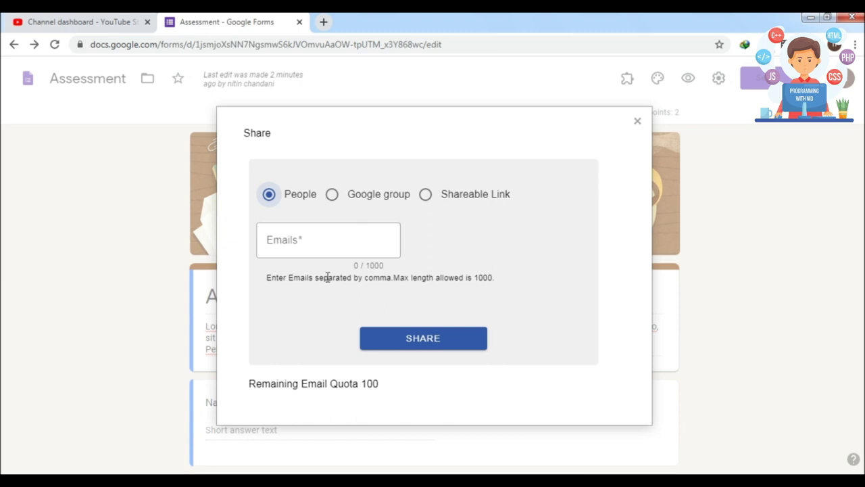
click(305, 237)
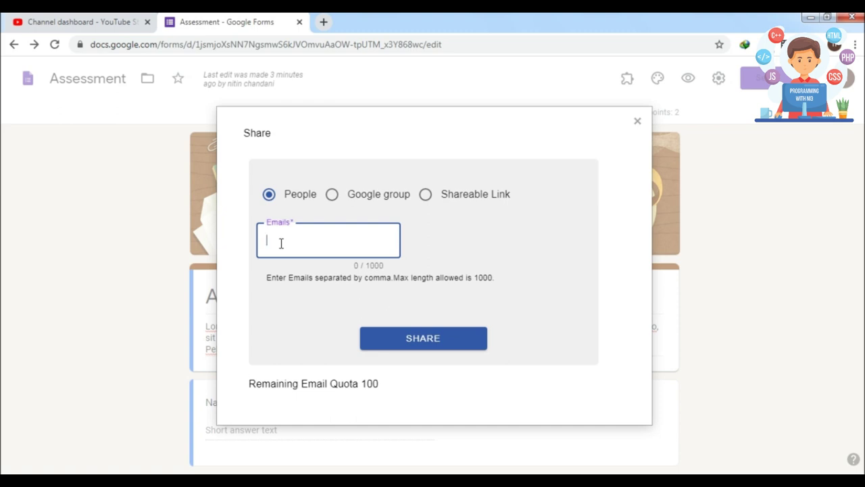
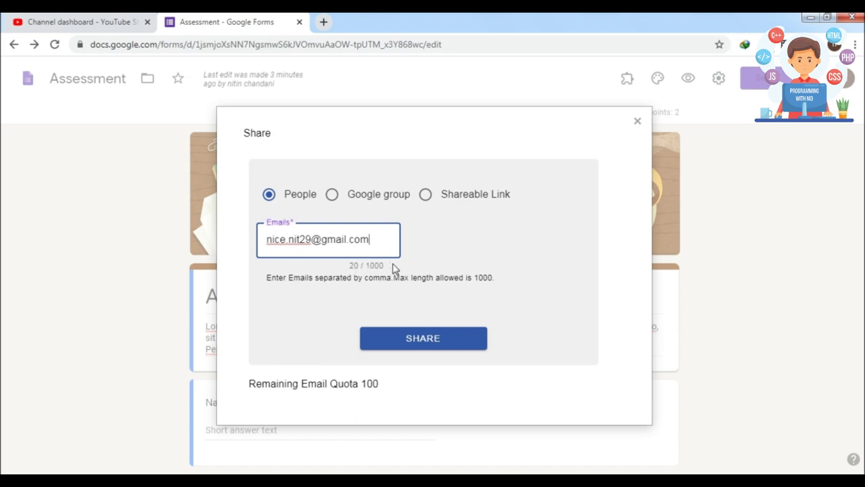
Share the timed form with the recipient's e-mail address and close the Share dialog.
click(404, 344)
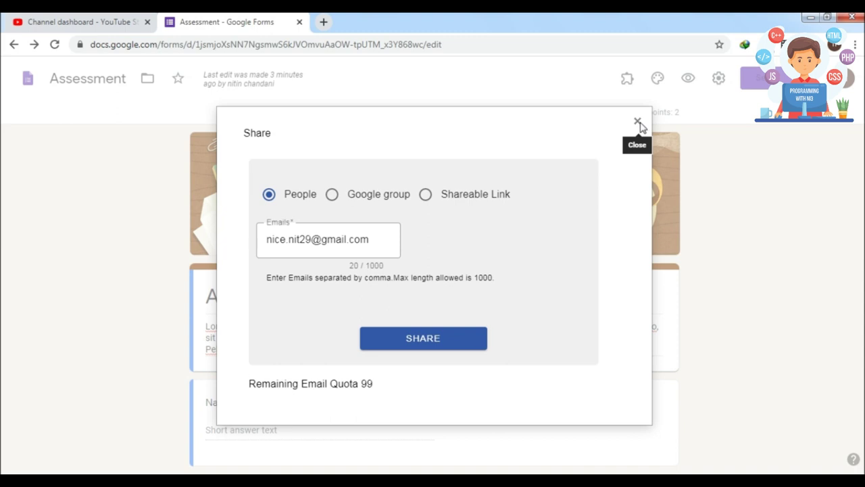
click(638, 122)
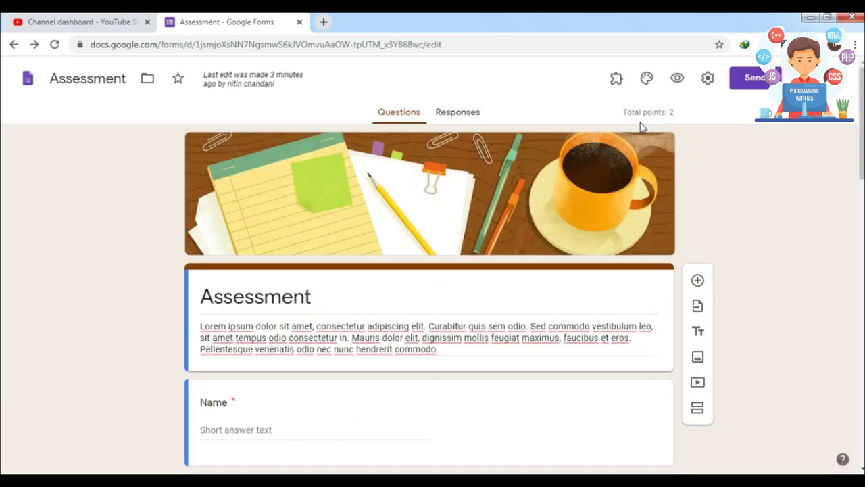
Open a Chrome incognito window, go to gmail.com and open the Assessment invitation e-mail.
click(854, 44)
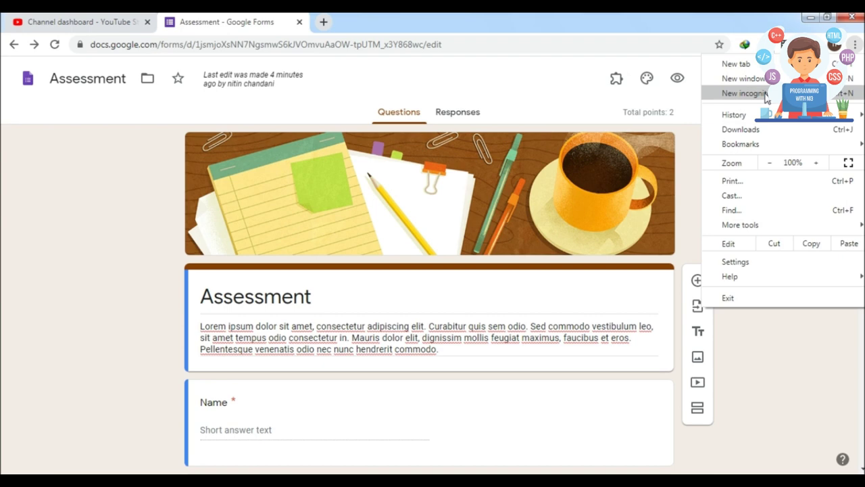
click(744, 93)
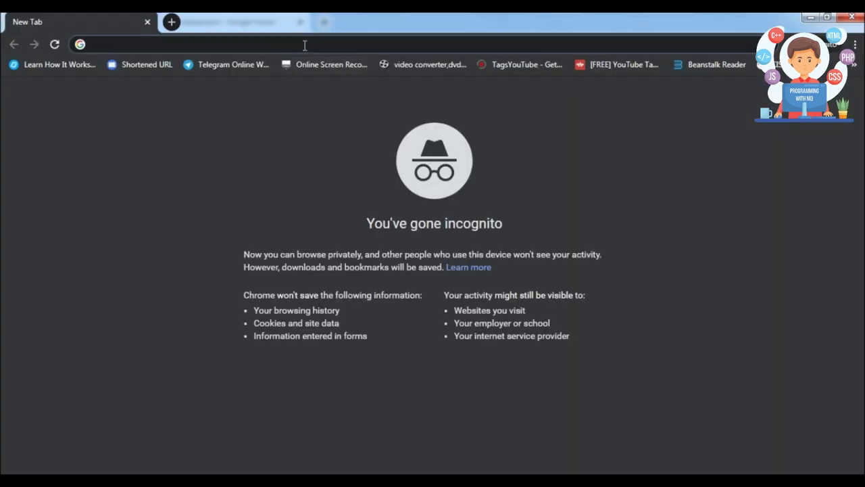
text(g)
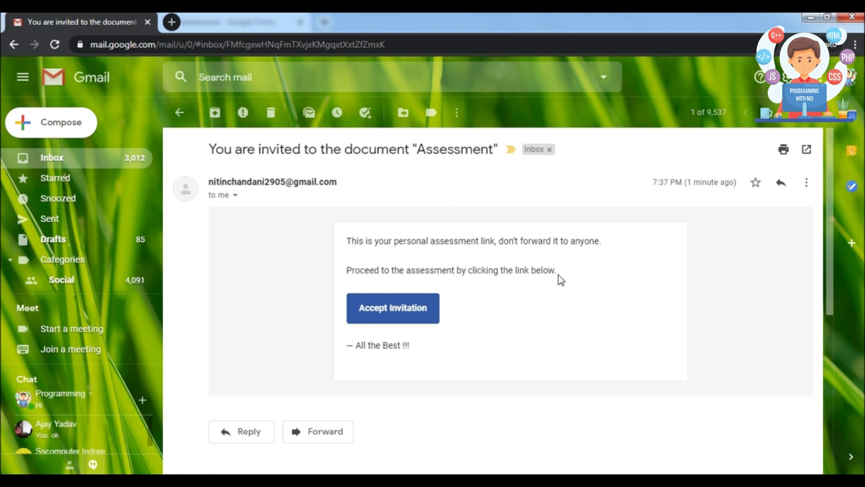
click(393, 310)
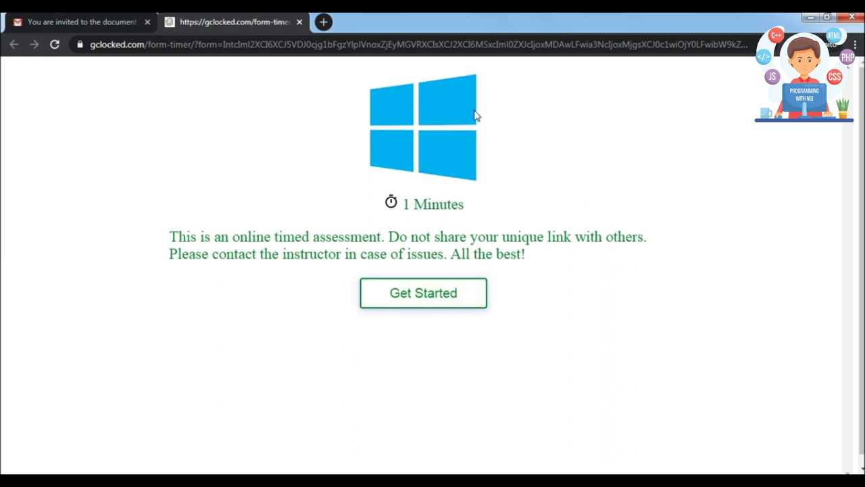
Start the timed Assessment from the Form Timer welcome page reached via the invitation.
click(409, 303)
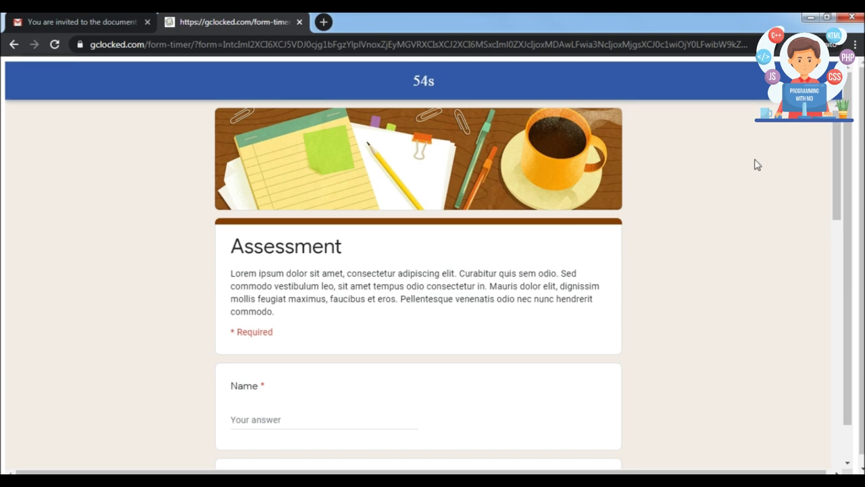
Scroll the timed Assessment form down to Submit and back up while the countdown runs.
drag(832, 140, 838, 142)
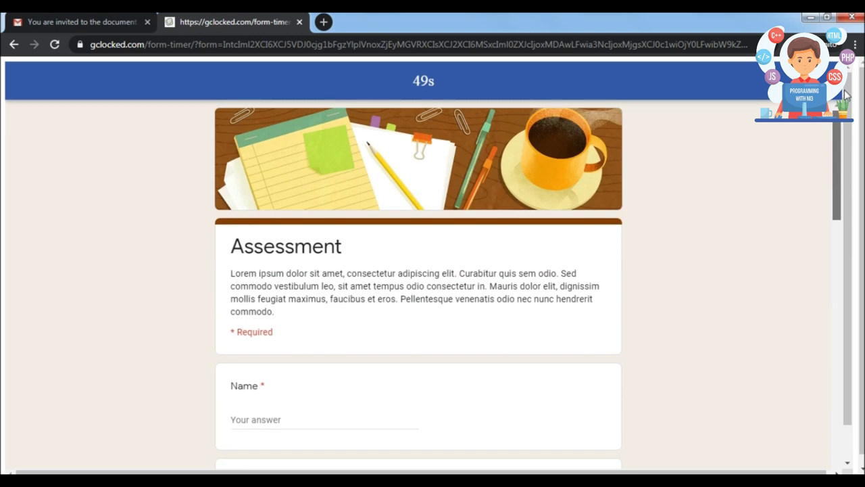
scroll(845, 149, down, 1)
drag(838, 172, 838, 445)
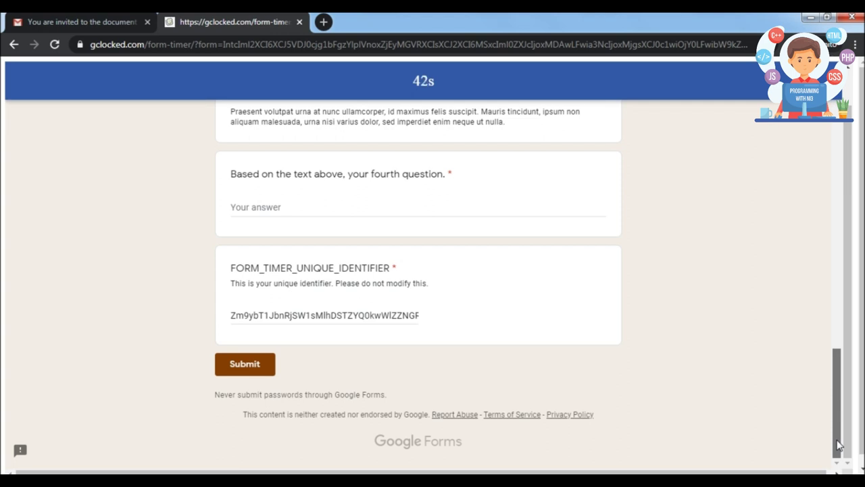
drag(837, 445, 823, 136)
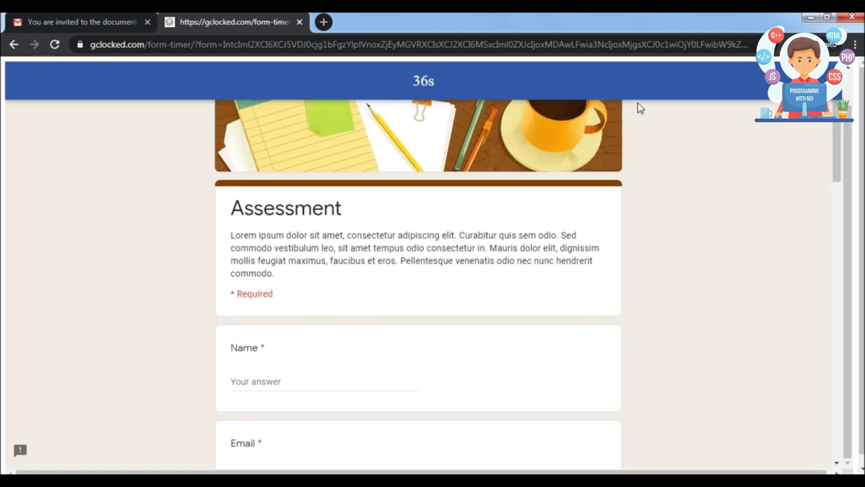